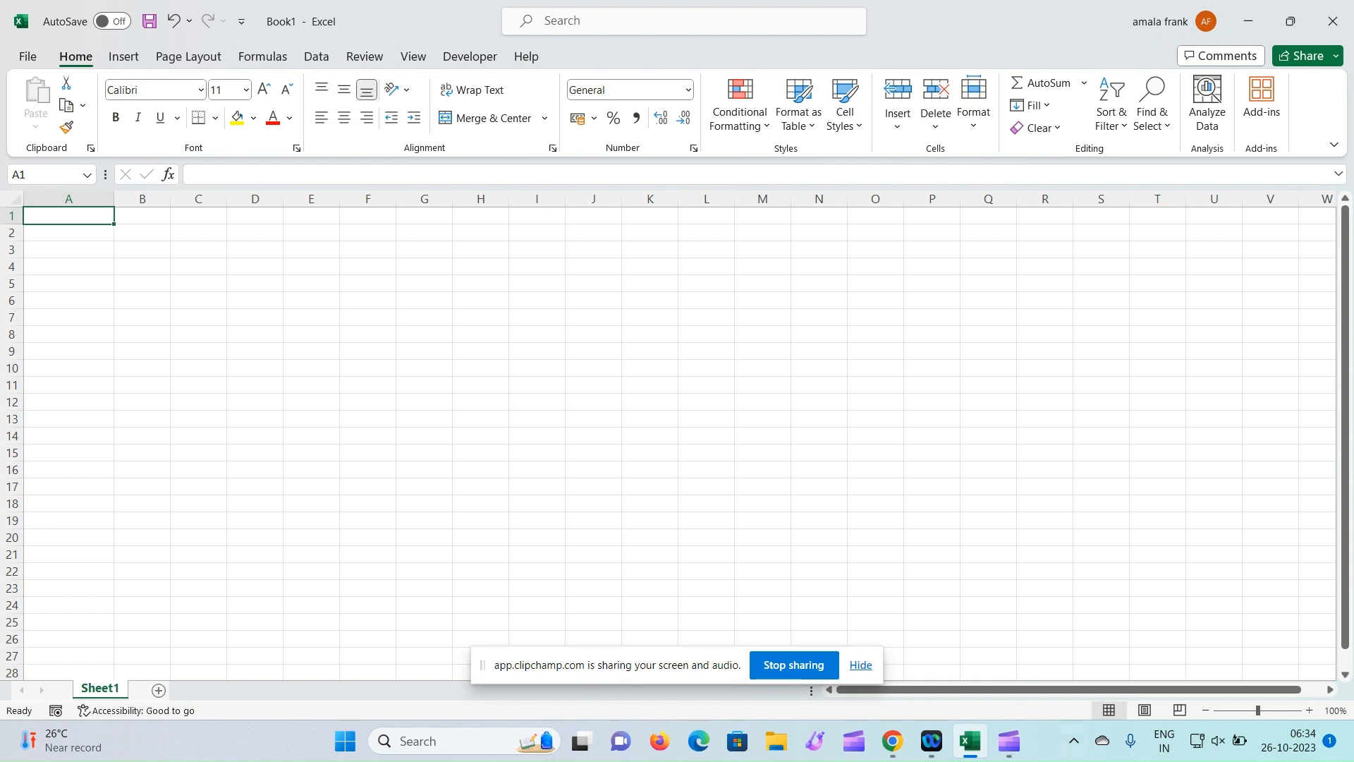
Step: Zoom the sheet in, then enter =TODAY() in A1 and =A1+1 in A2
click(1309, 711)
click(1309, 711)
click(1309, 711)
click(1310, 711)
click(1309, 711)
click(1310, 711)
click(1310, 711)
click(1310, 711)
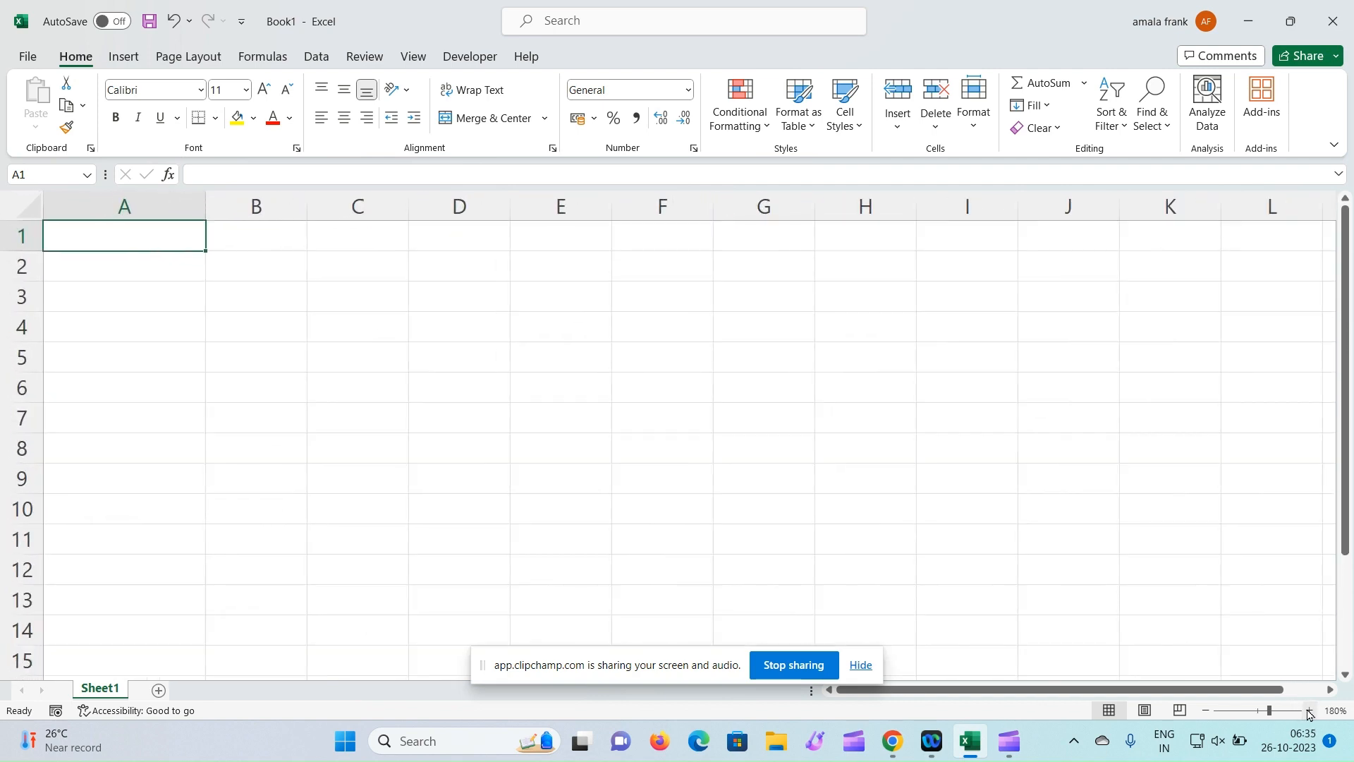
text(=)
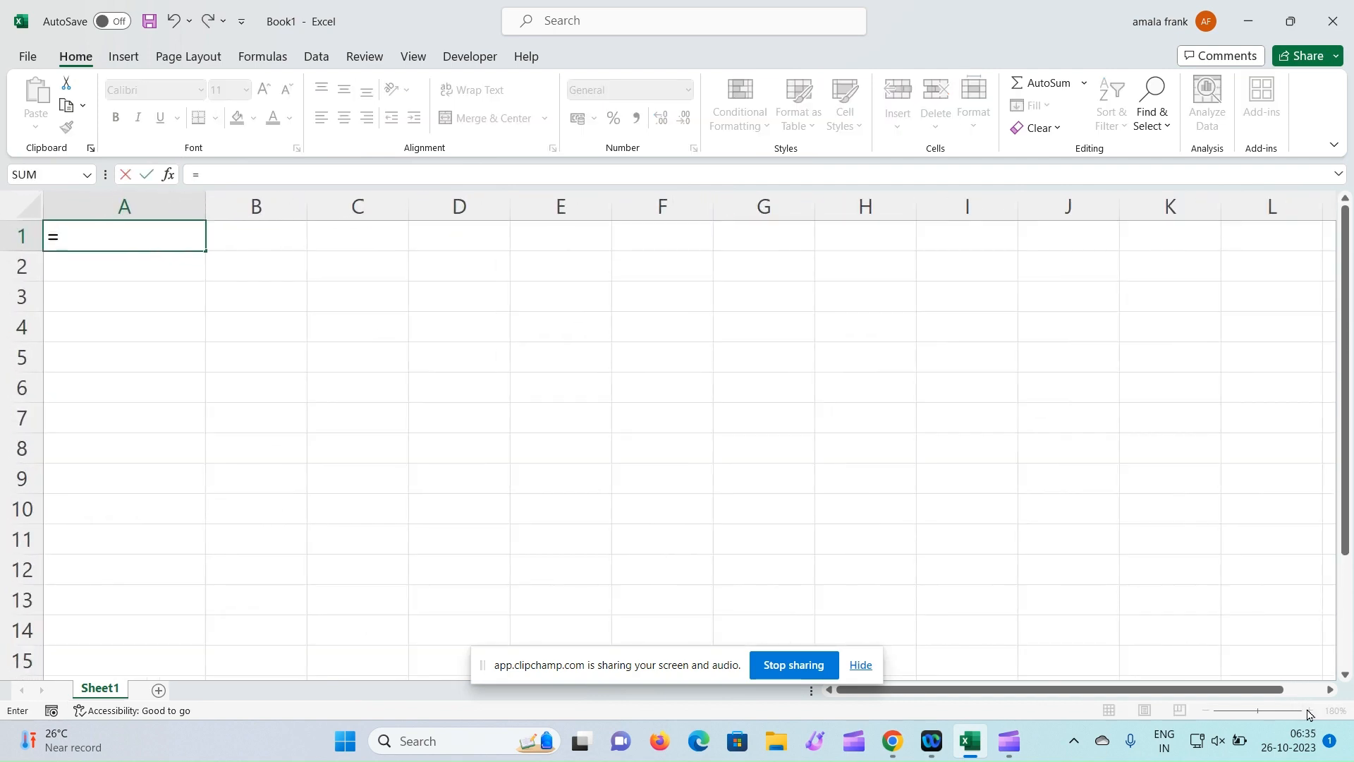
text(today())
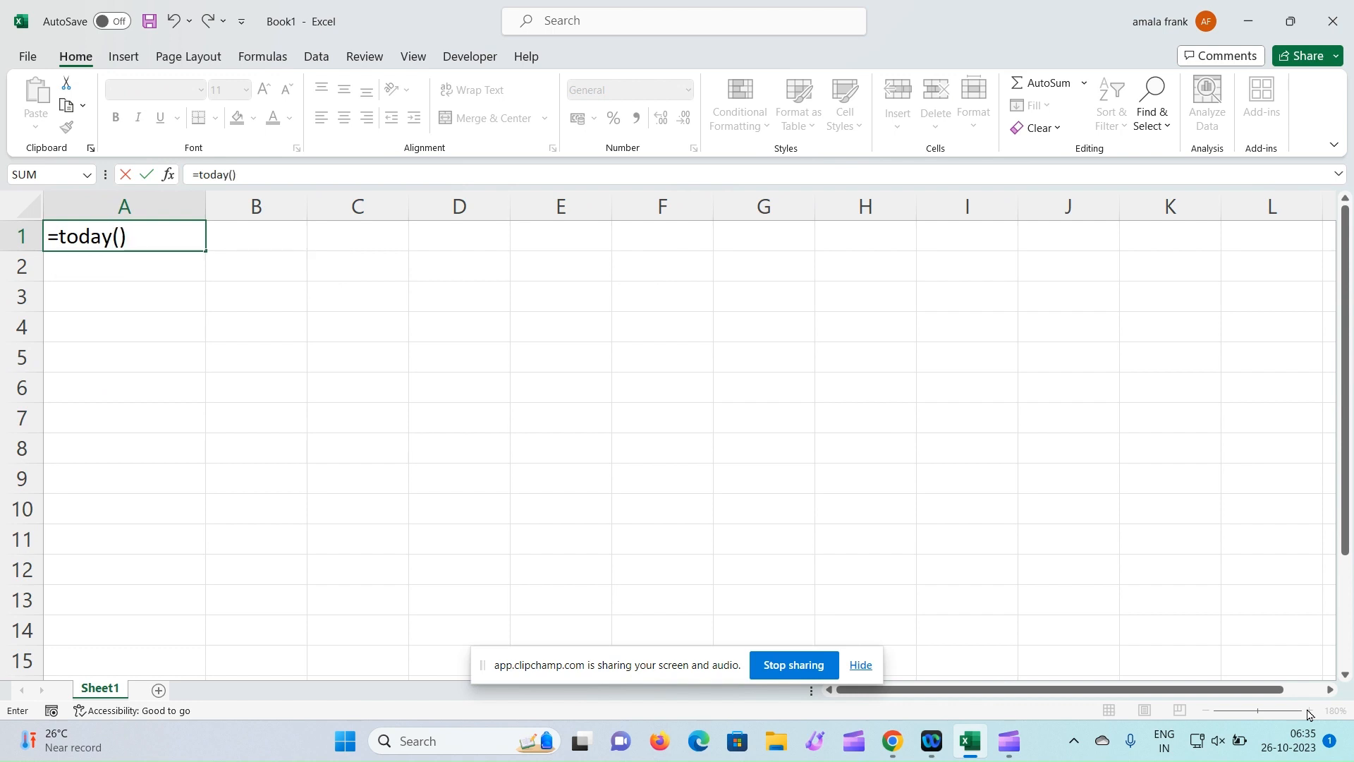
key(Return)
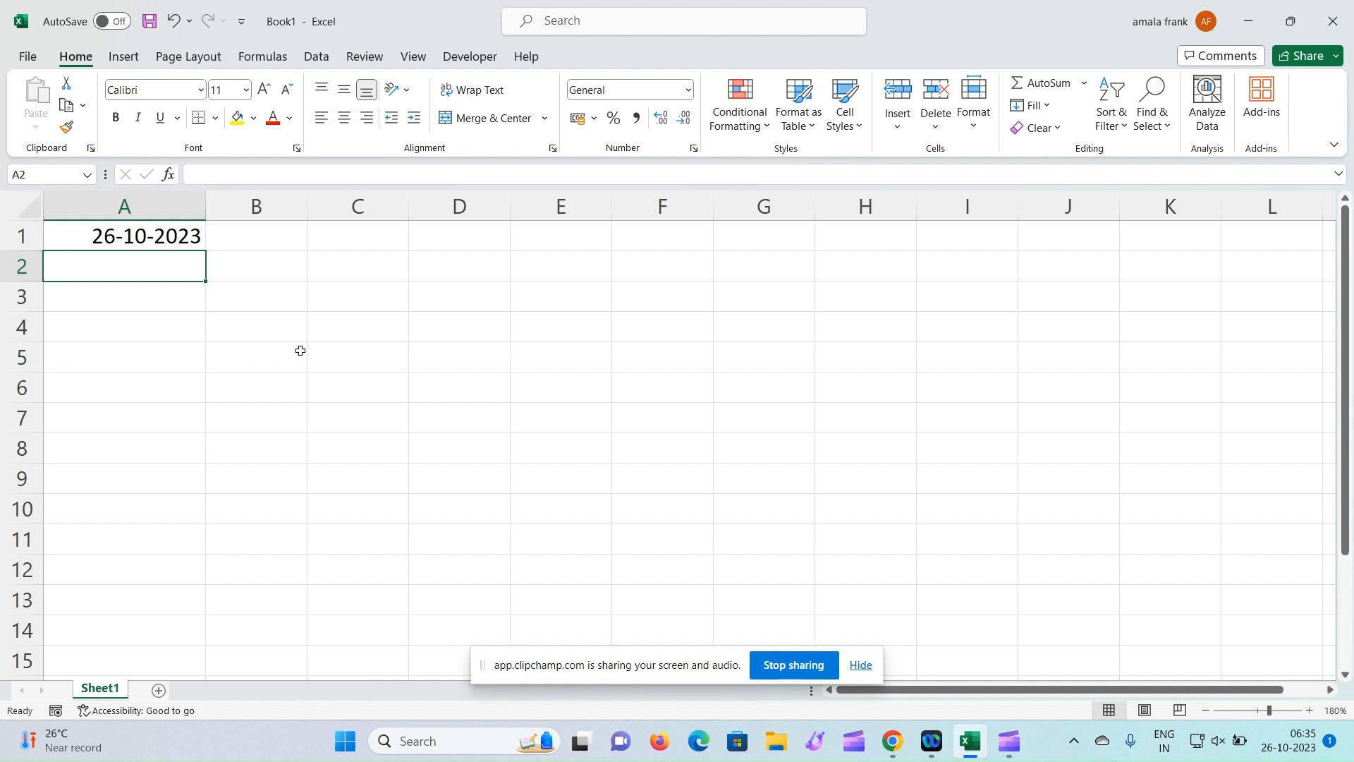
text(=)
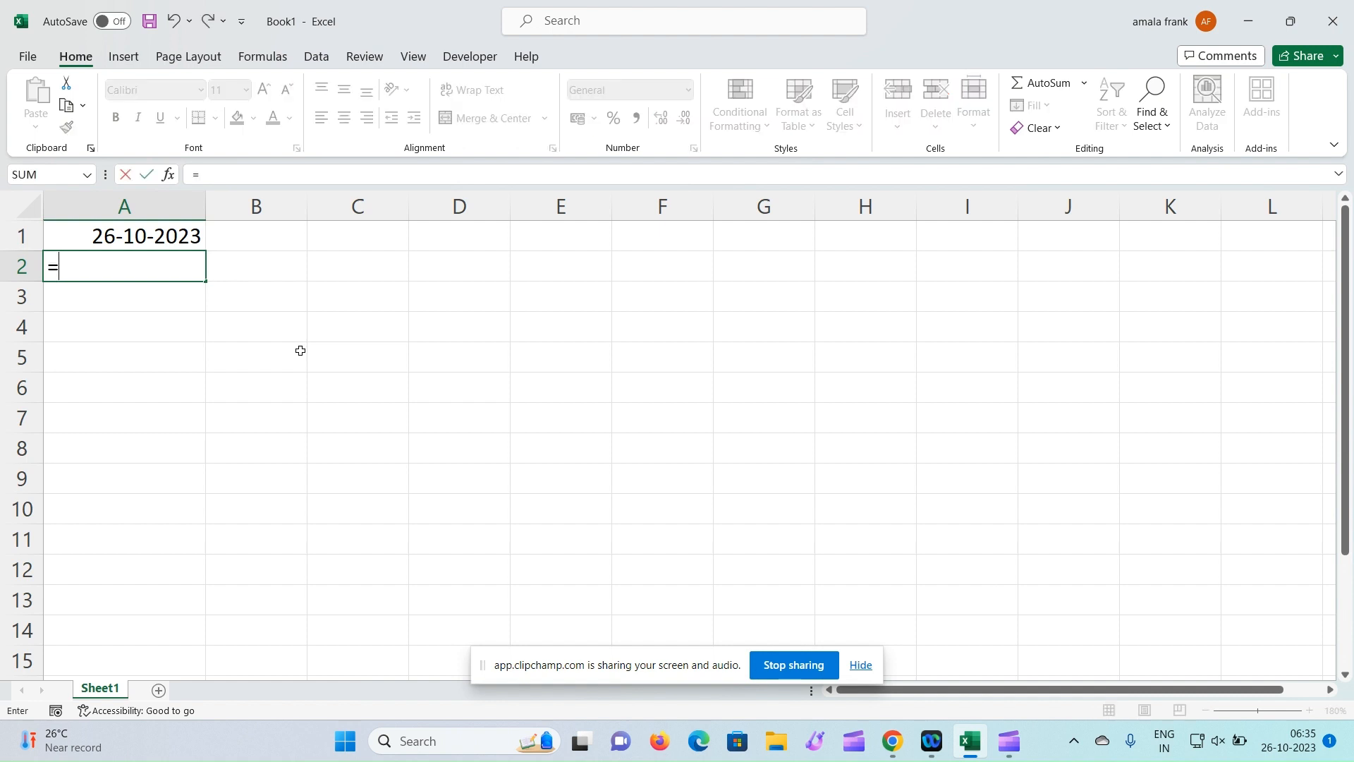
text(a1)
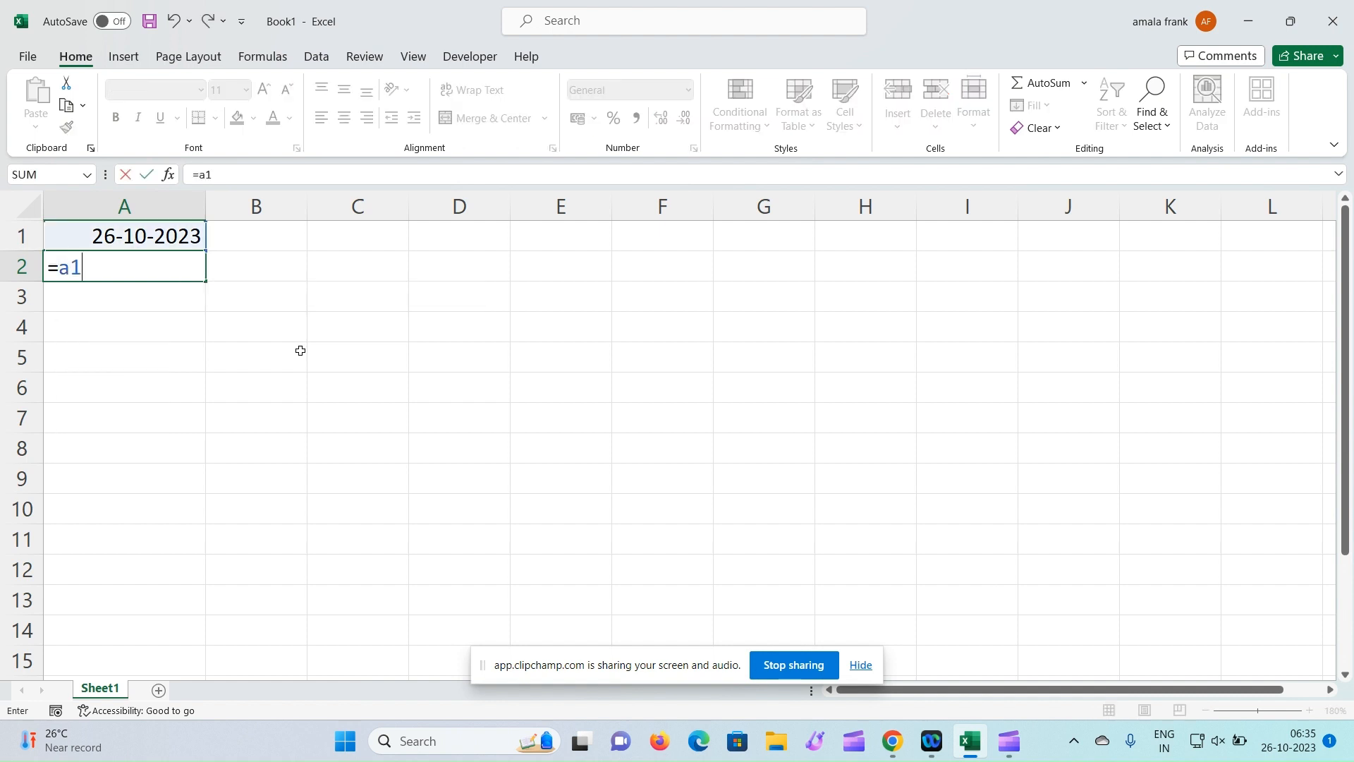
text(+1)
key(Return)
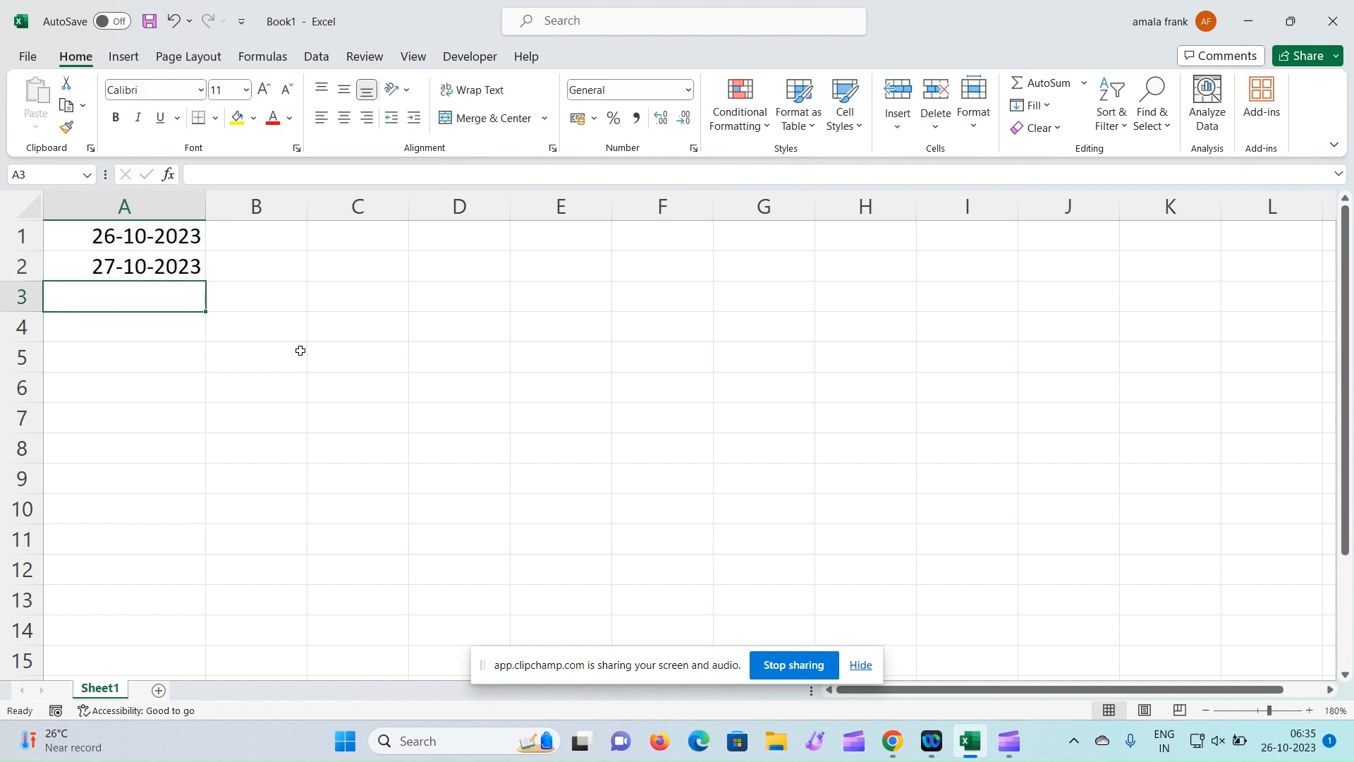
Step: Fill the A2 date formula down to row 17 and select all of column A
click(183, 266)
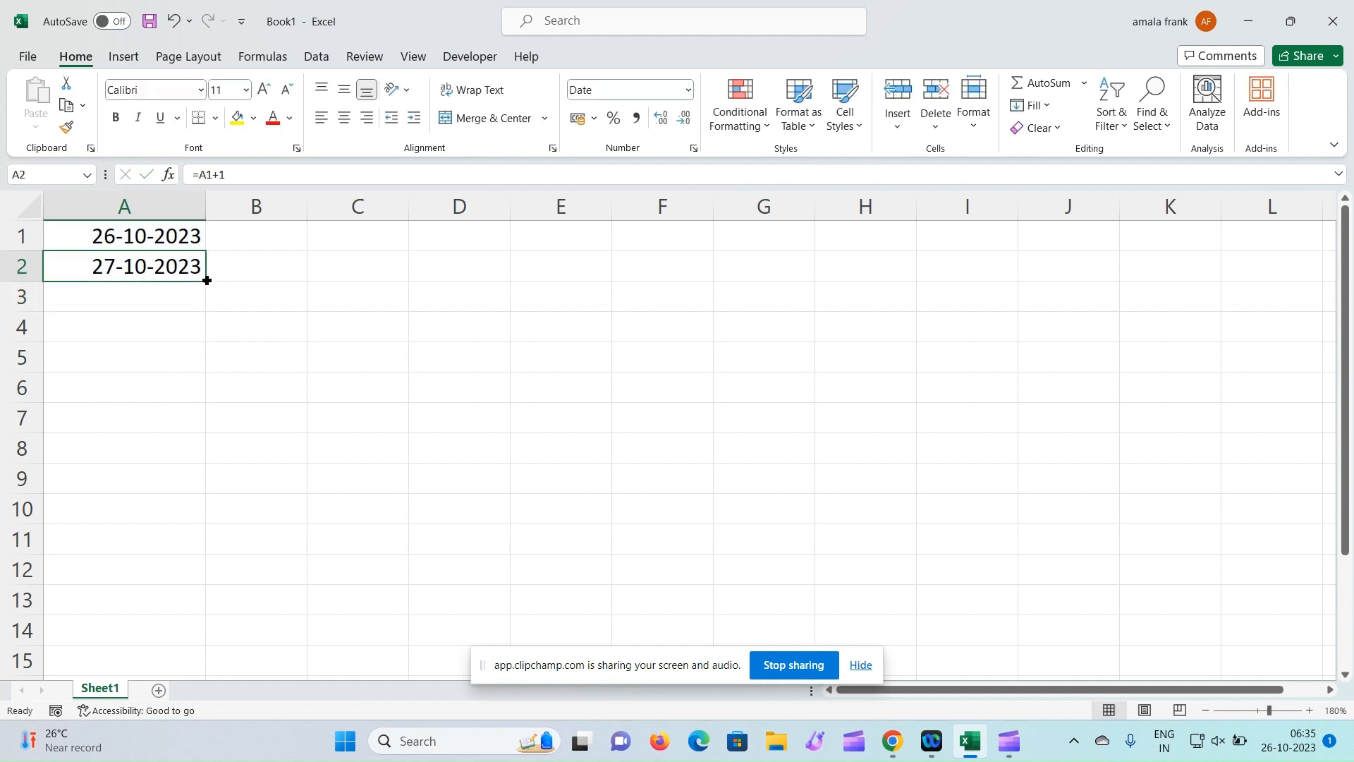
drag(206, 280, 208, 645)
drag(1344, 557, 1344, 488)
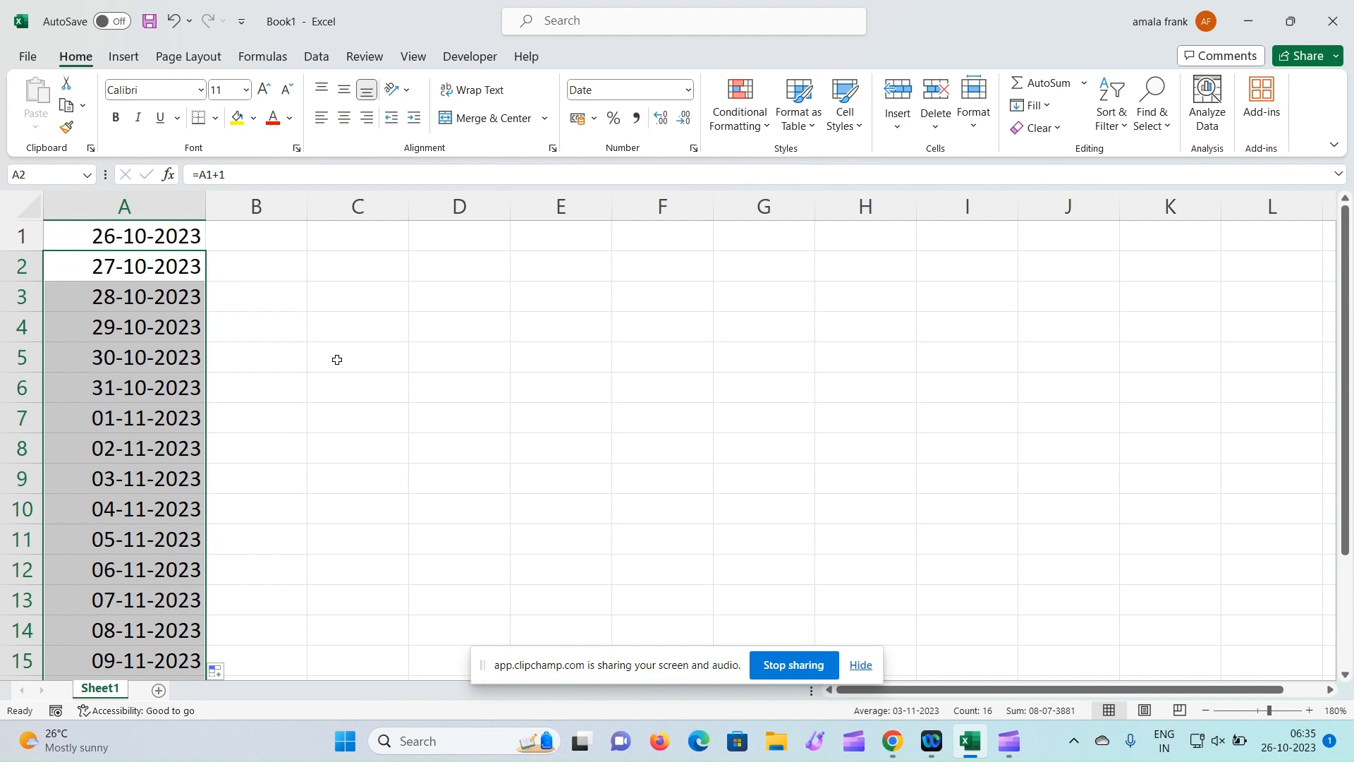
click(153, 242)
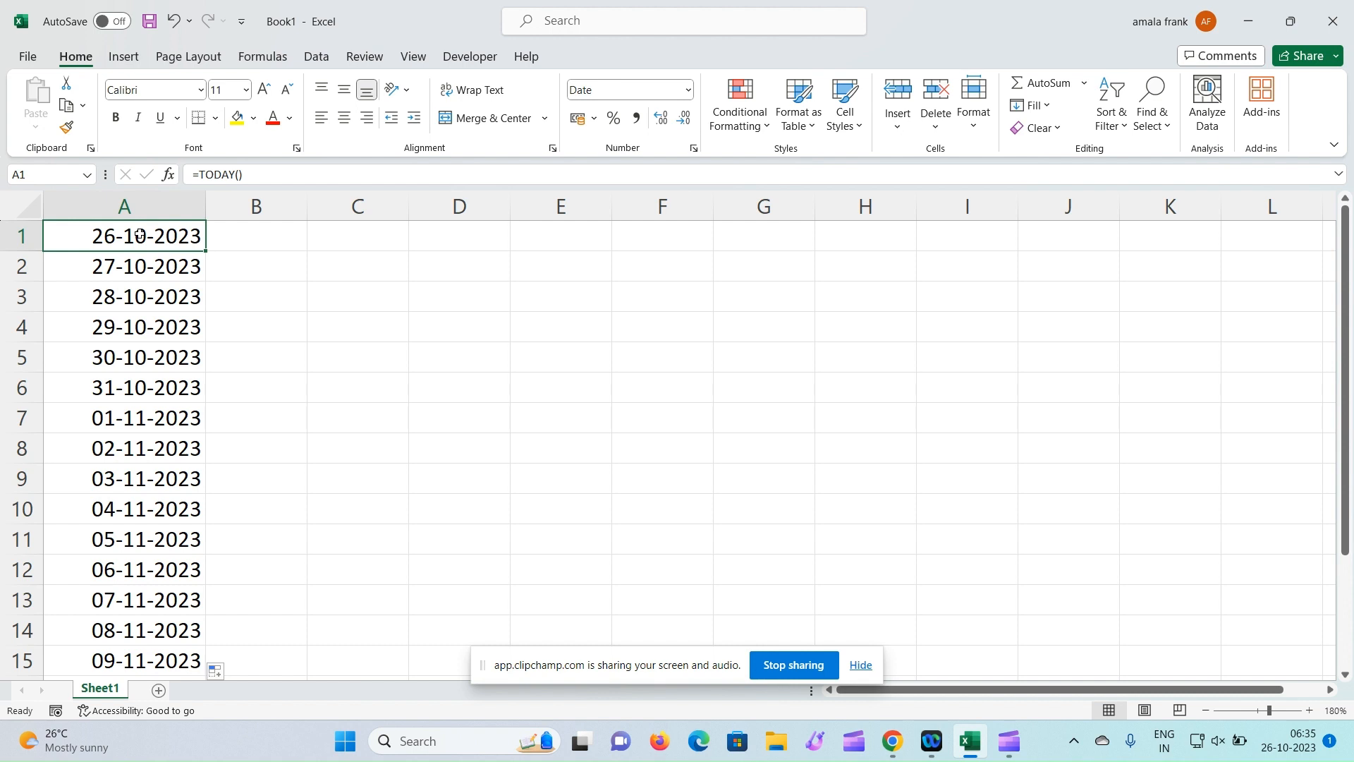
click(141, 206)
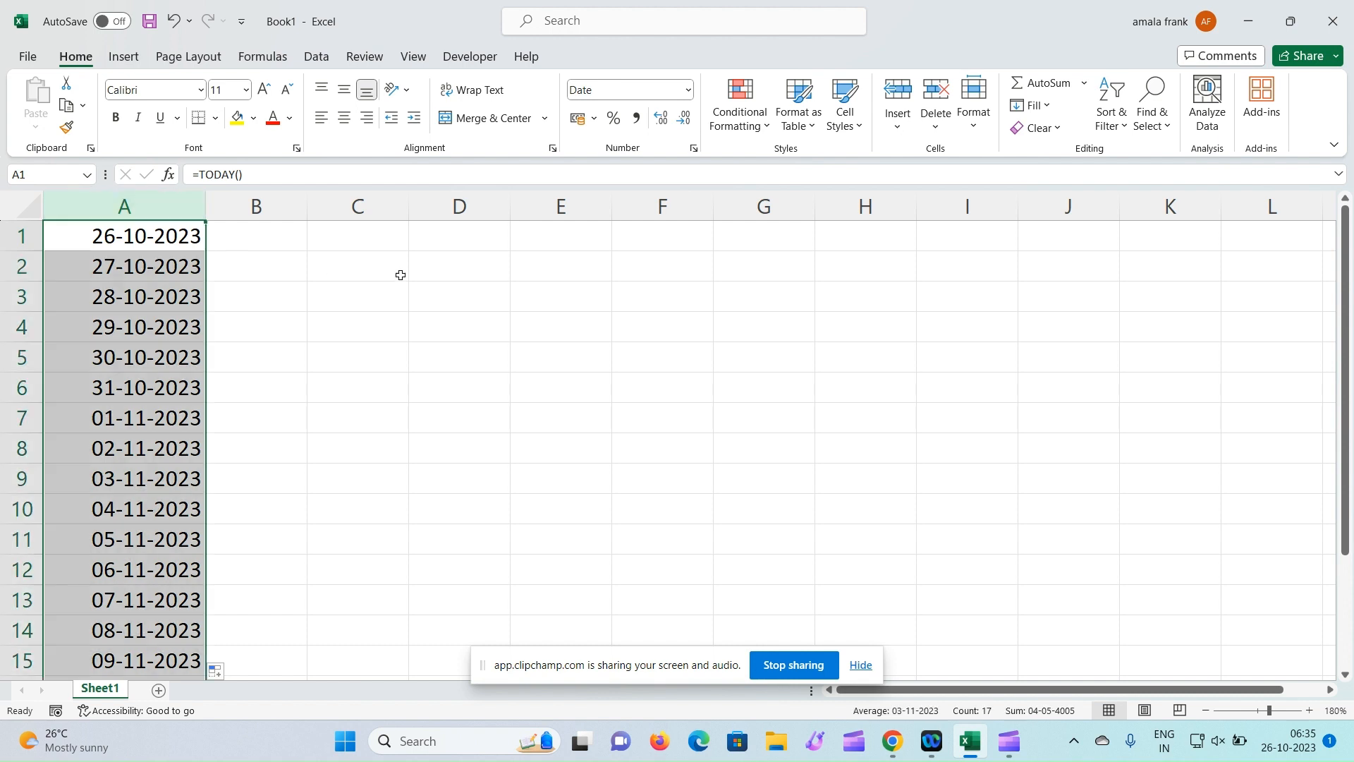
Step: Create a formula-based conditional formatting rule: =or(weekday(a1)=1,weekday(a1)=7)
click(743, 126)
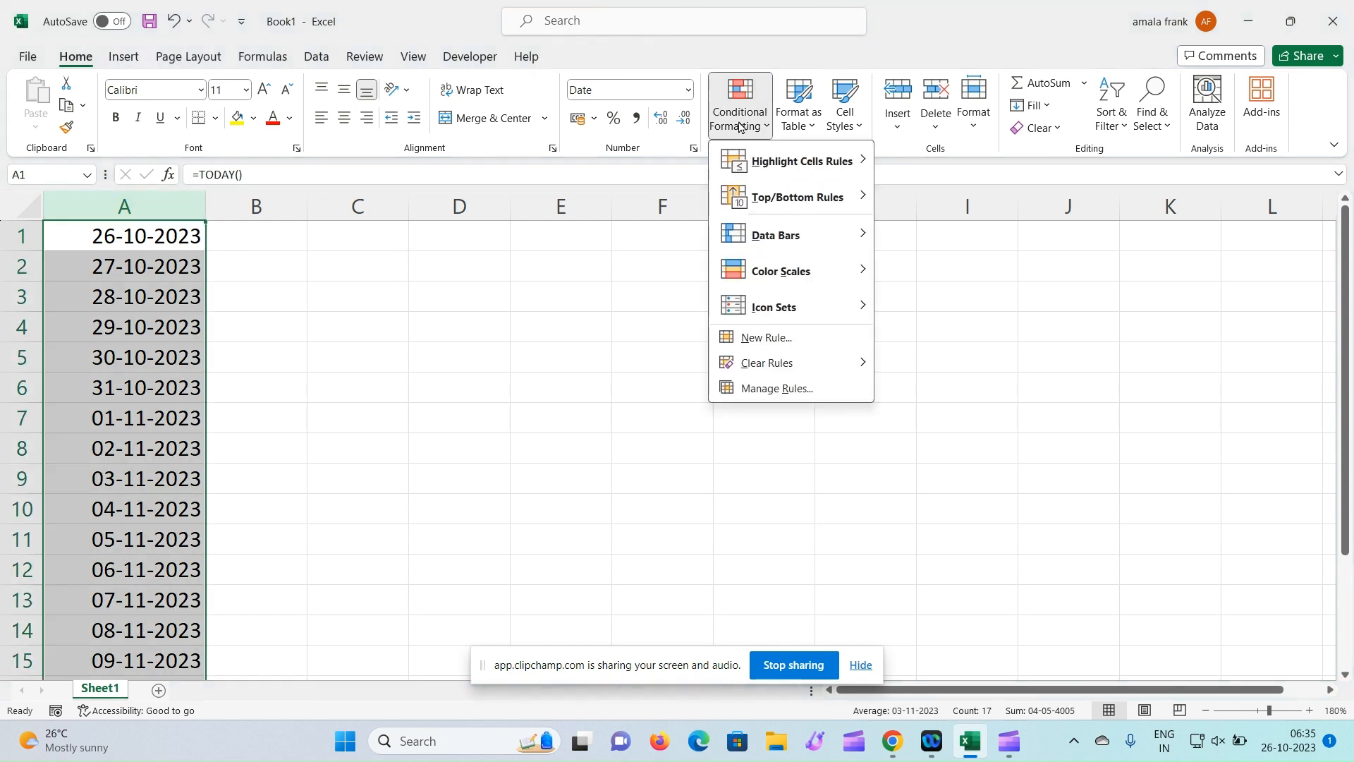
mouse_move(755, 165)
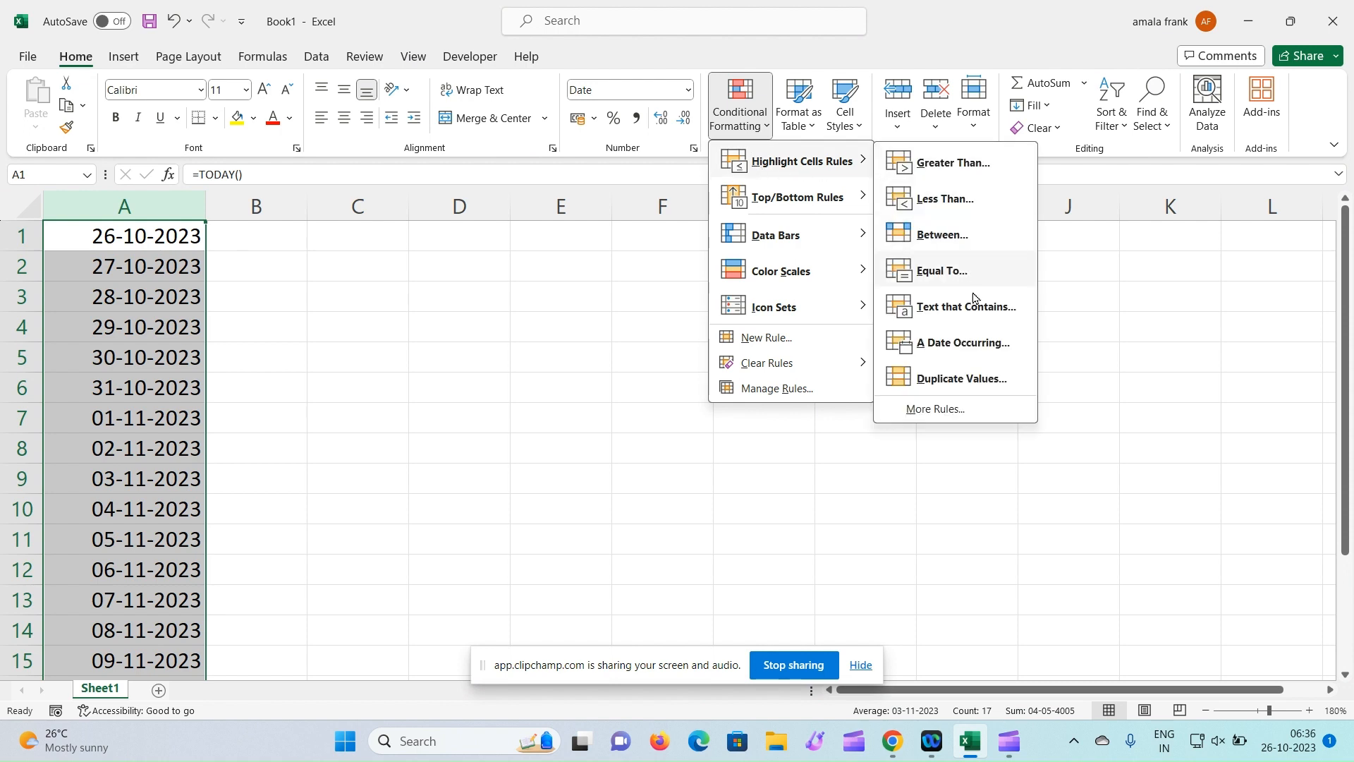
click(960, 417)
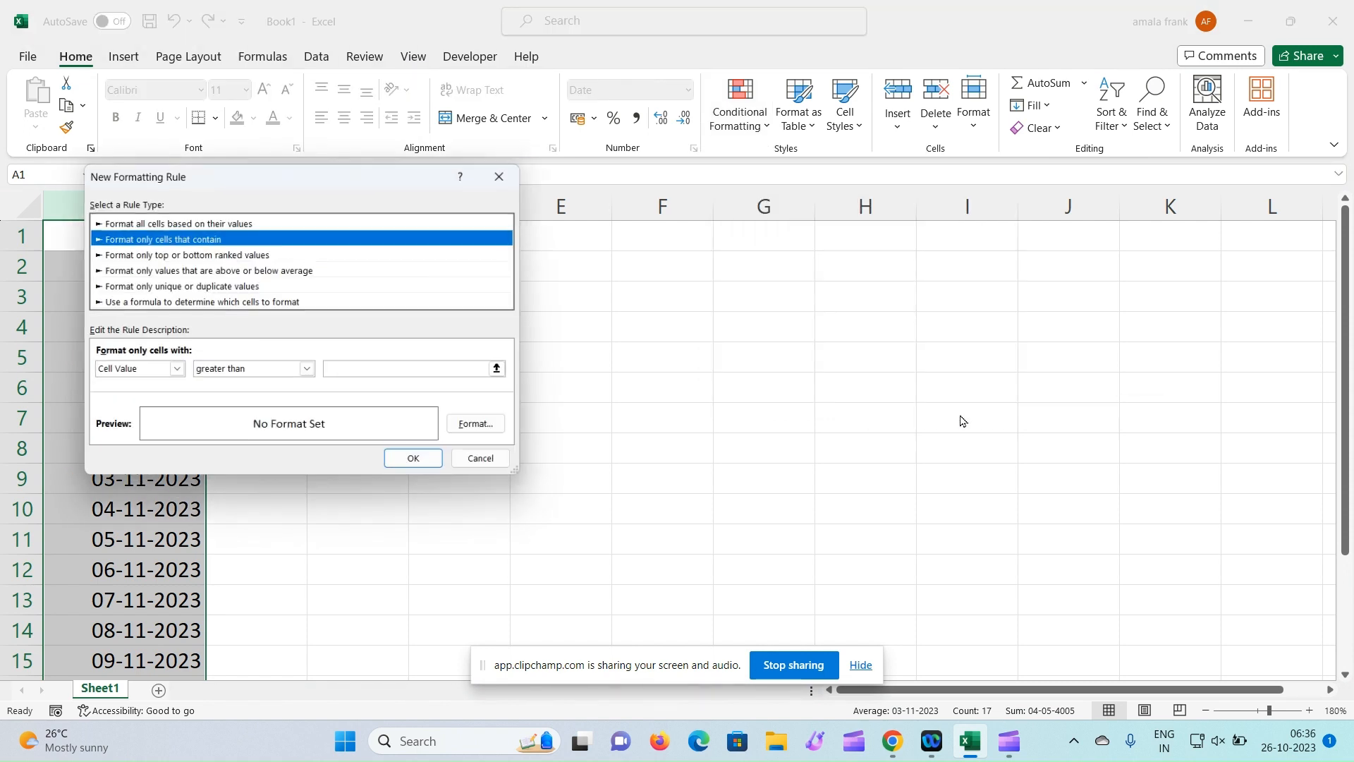
click(168, 303)
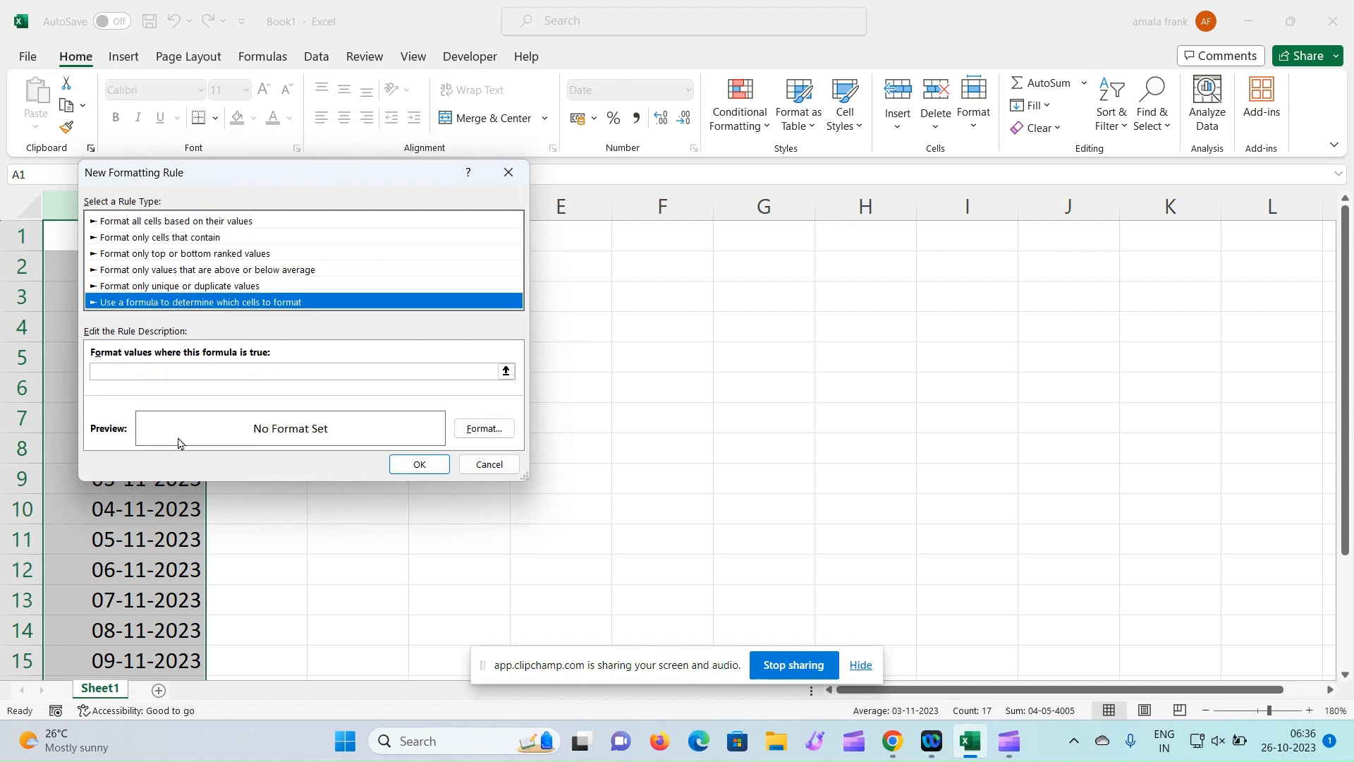
click(107, 371)
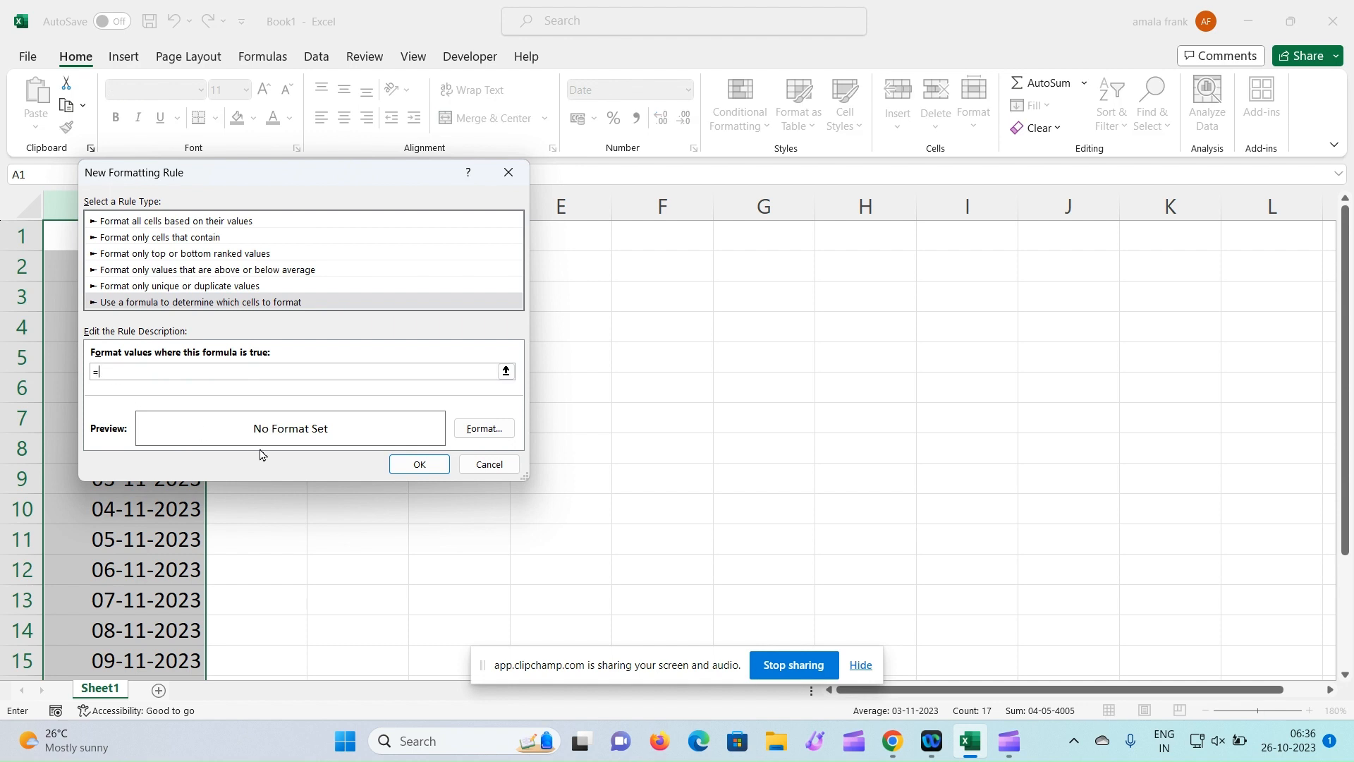
text(=or(a1)
key(BackSpace)
key(BackSpace)
text(weekday(a1)=1,weekday(a1)=7))
Step: Format matching cells with bold italic dark green text on a yellow fill
click(474, 431)
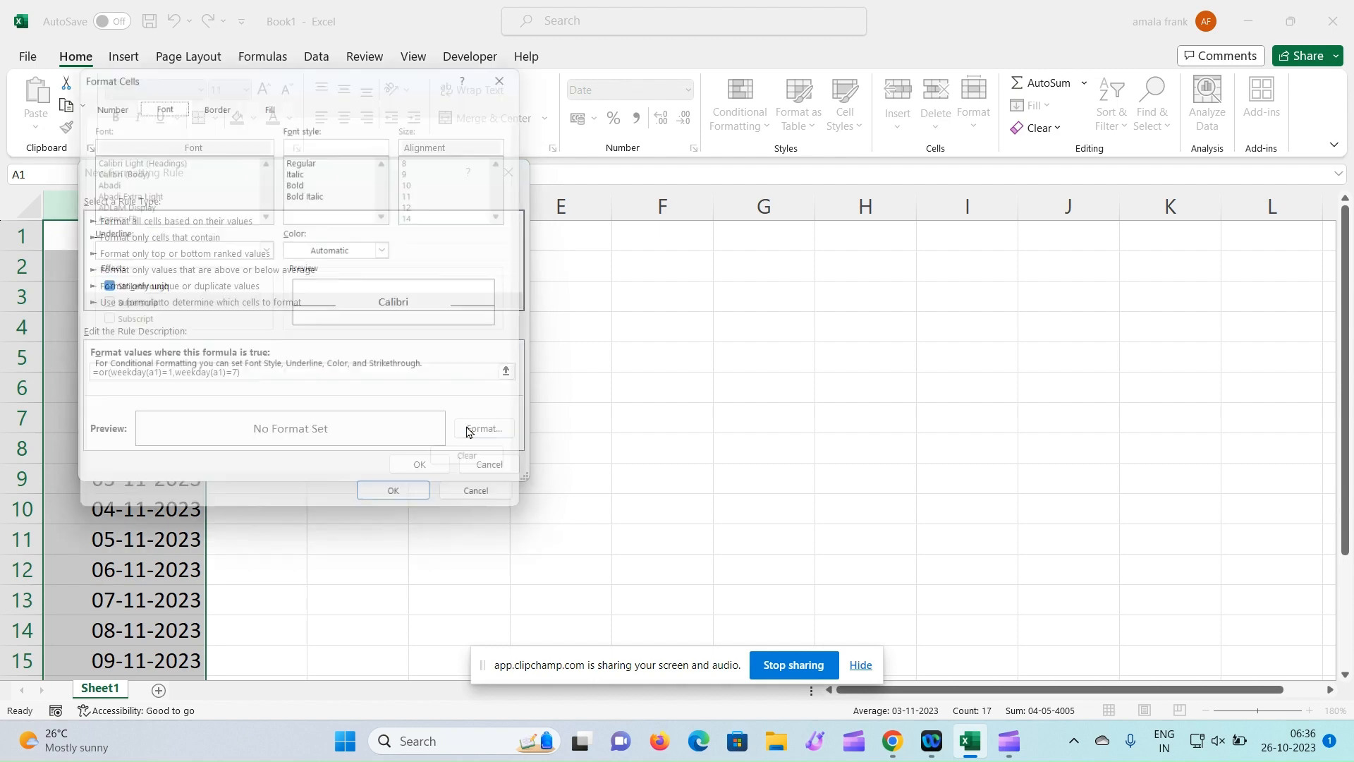
click(300, 180)
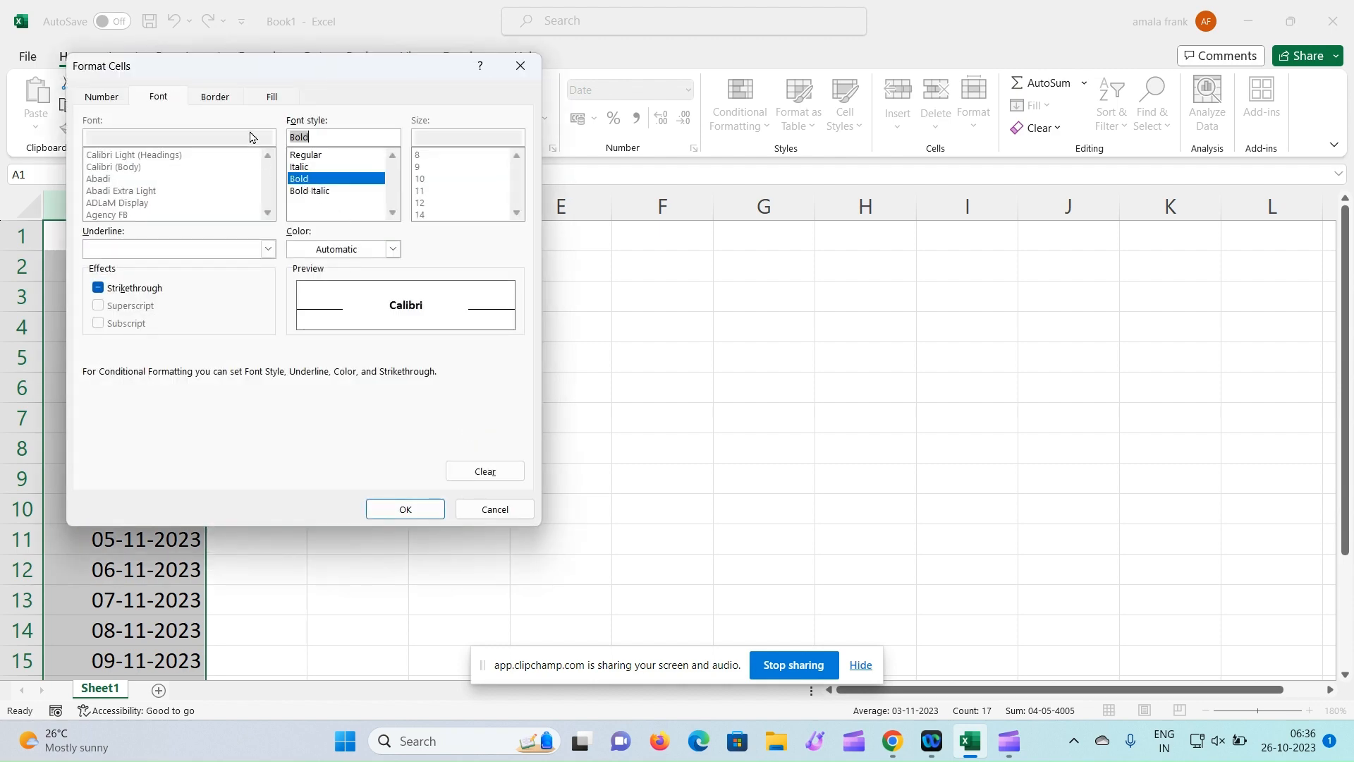
click(270, 96)
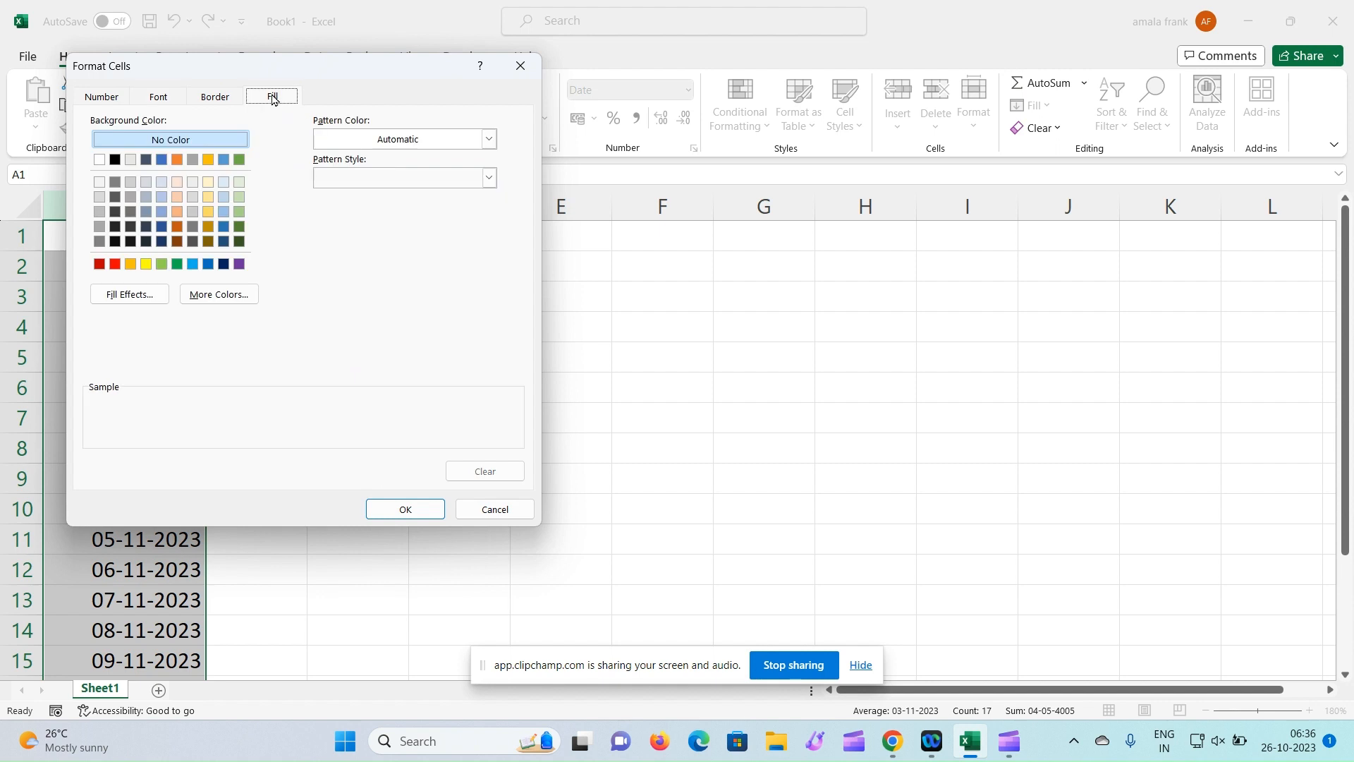
click(146, 264)
click(169, 102)
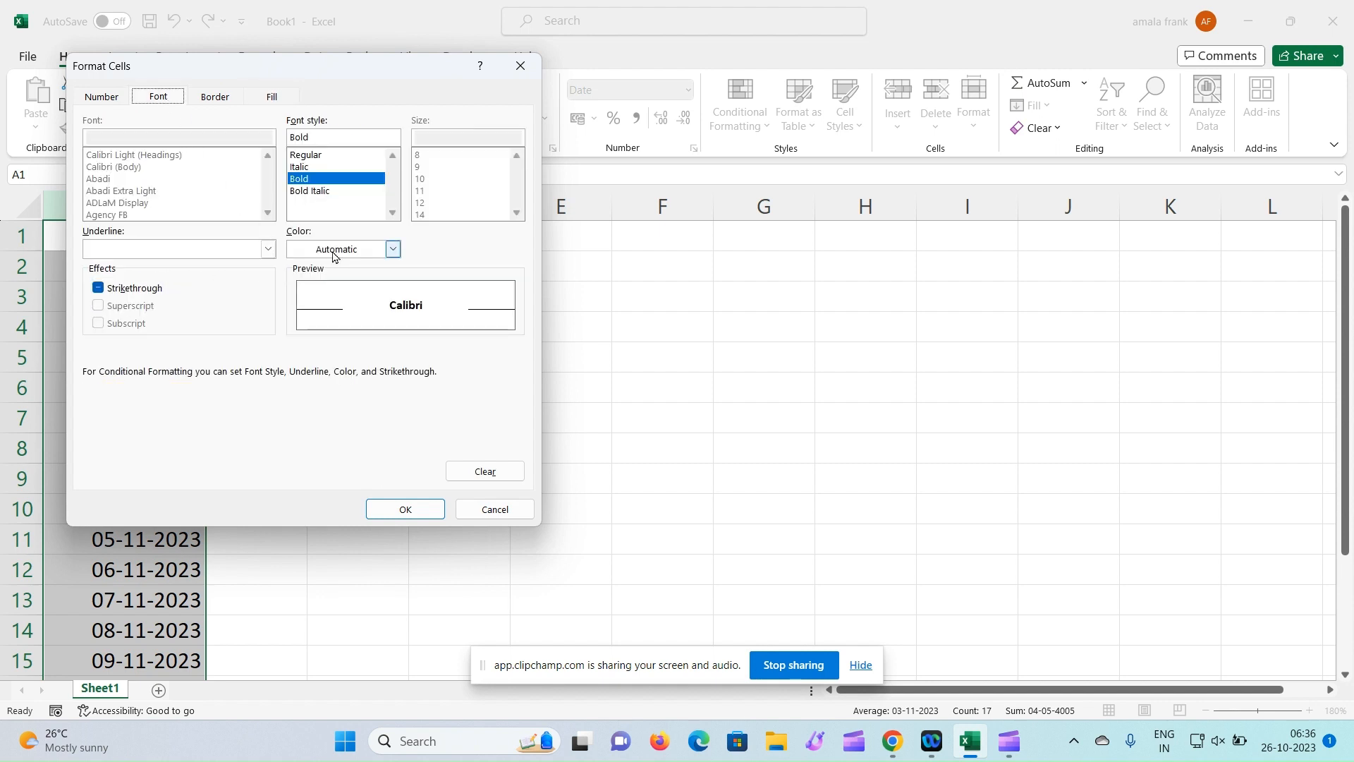
click(392, 251)
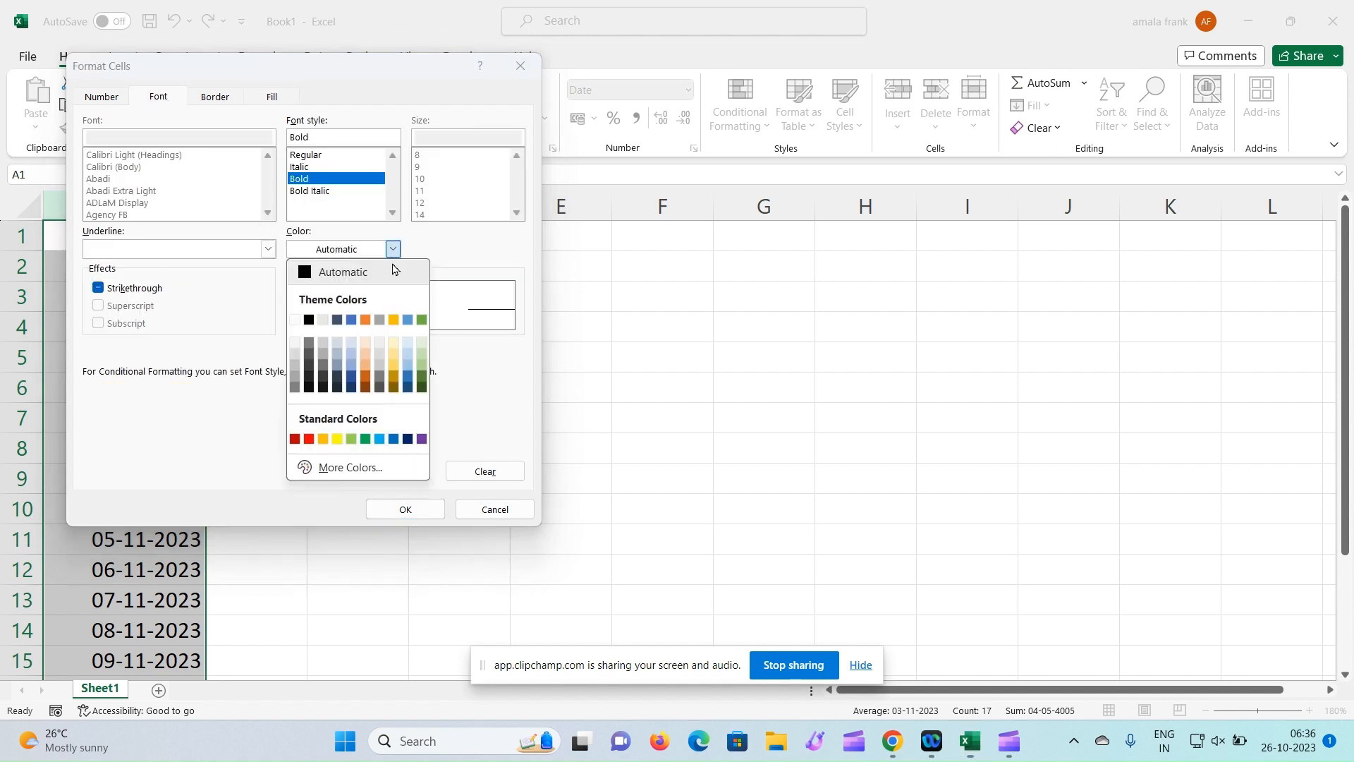
click(423, 388)
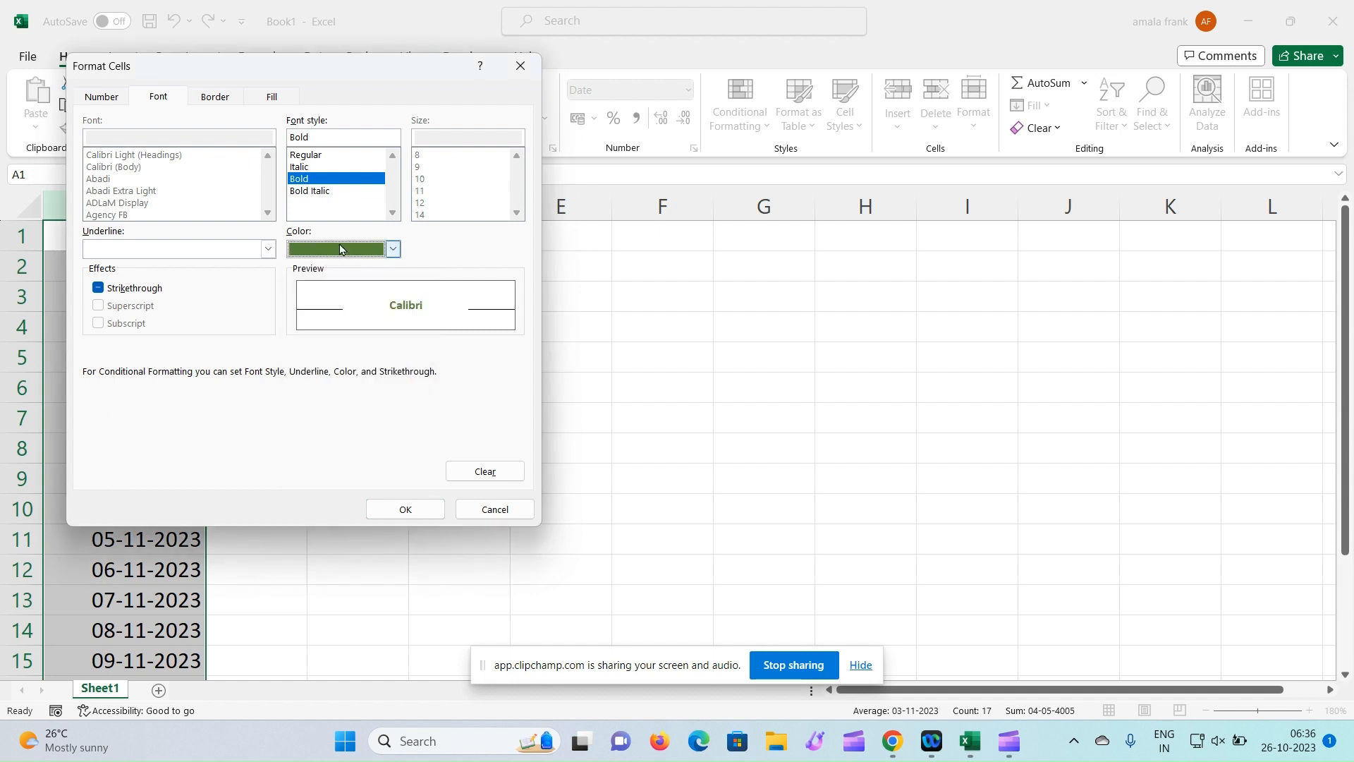
click(309, 190)
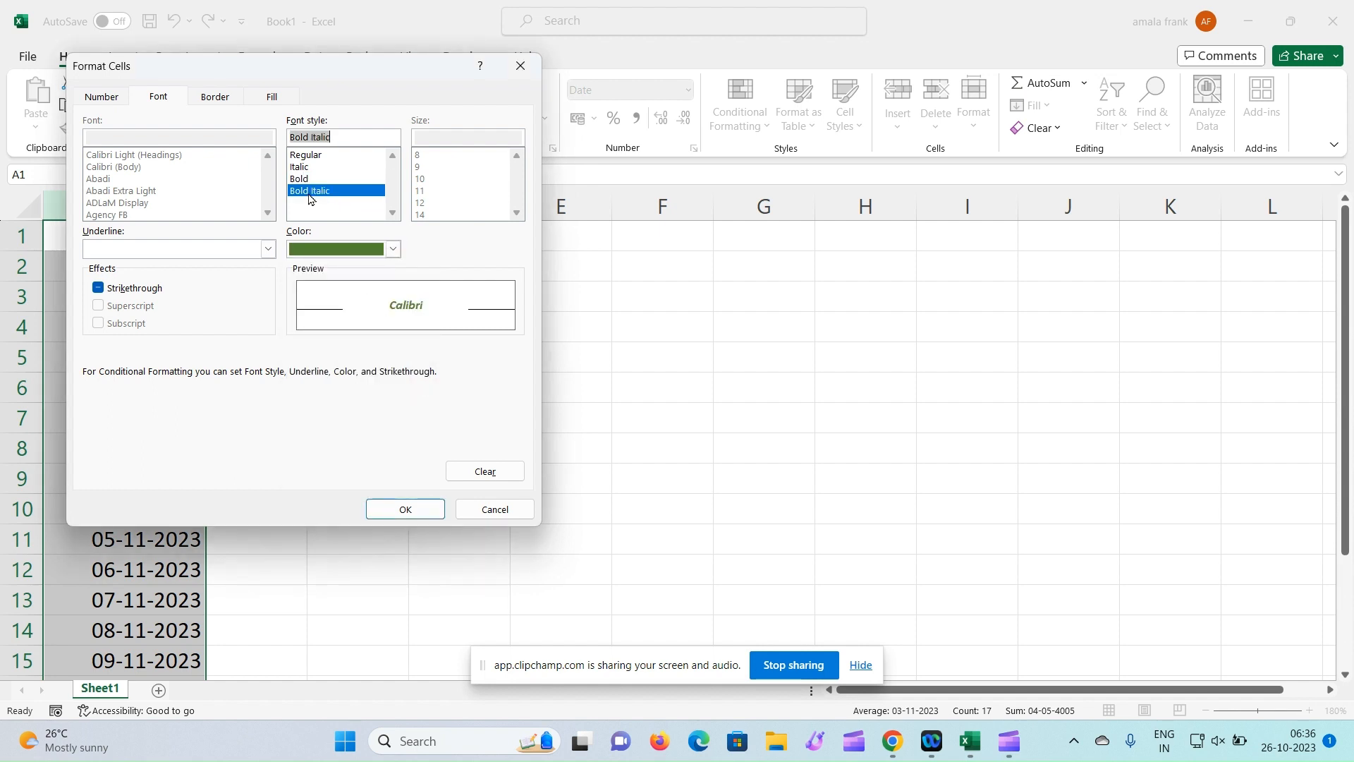
Step: Add an outline border and apply the weekend rule to column A
click(217, 99)
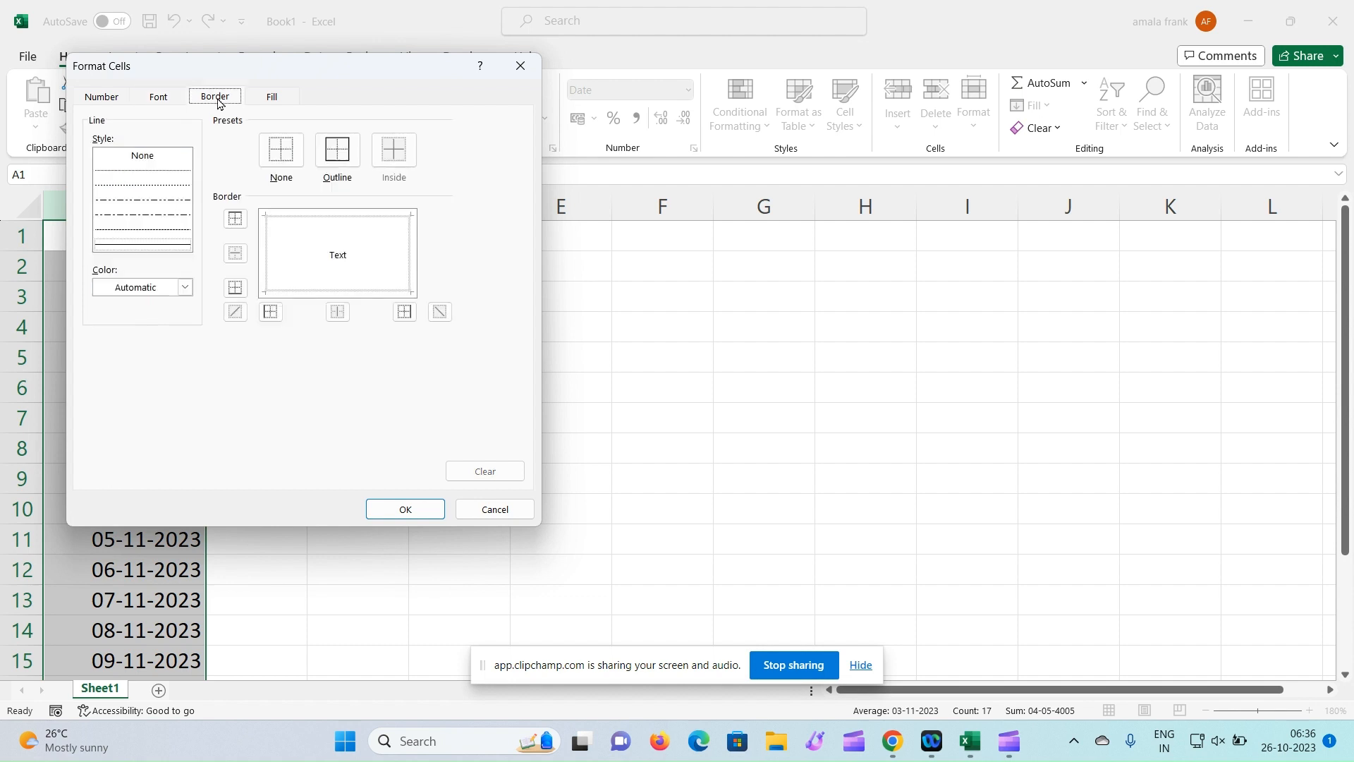
click(337, 150)
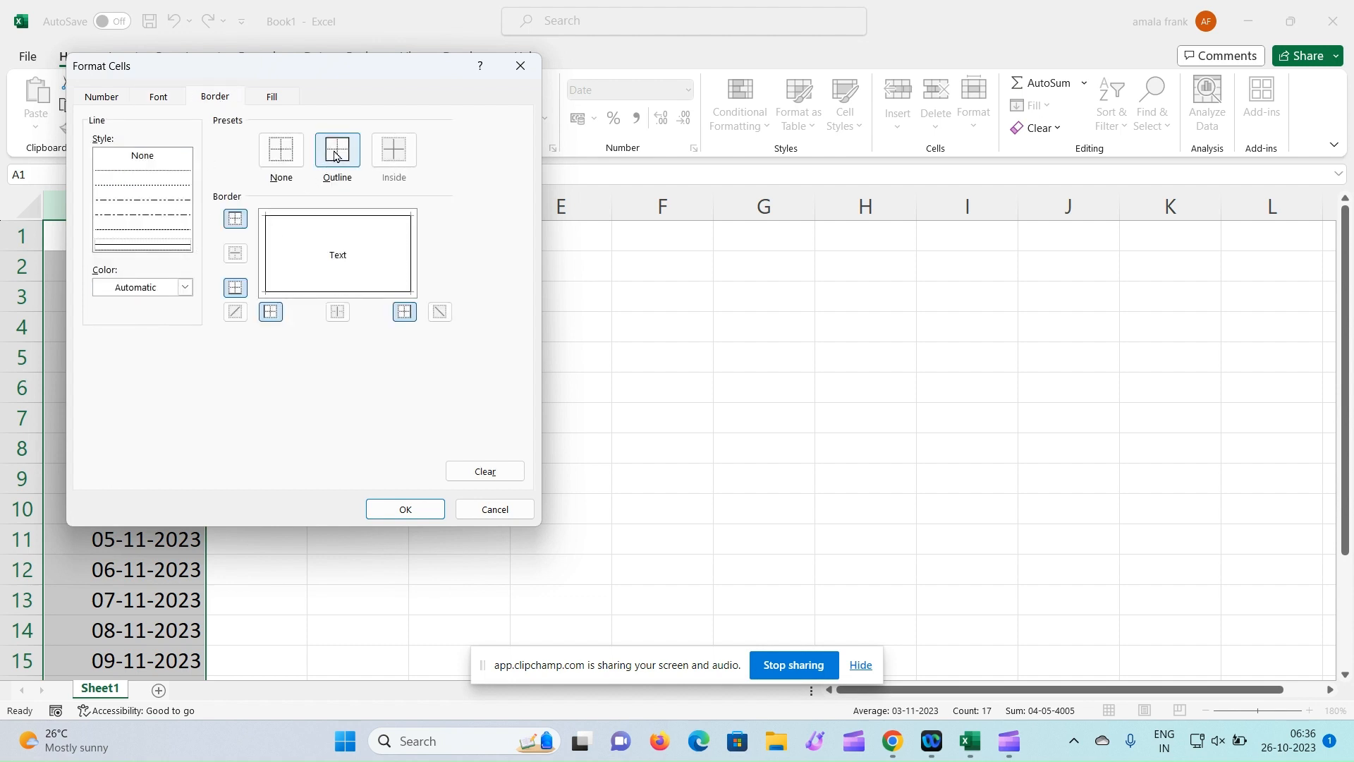
click(405, 510)
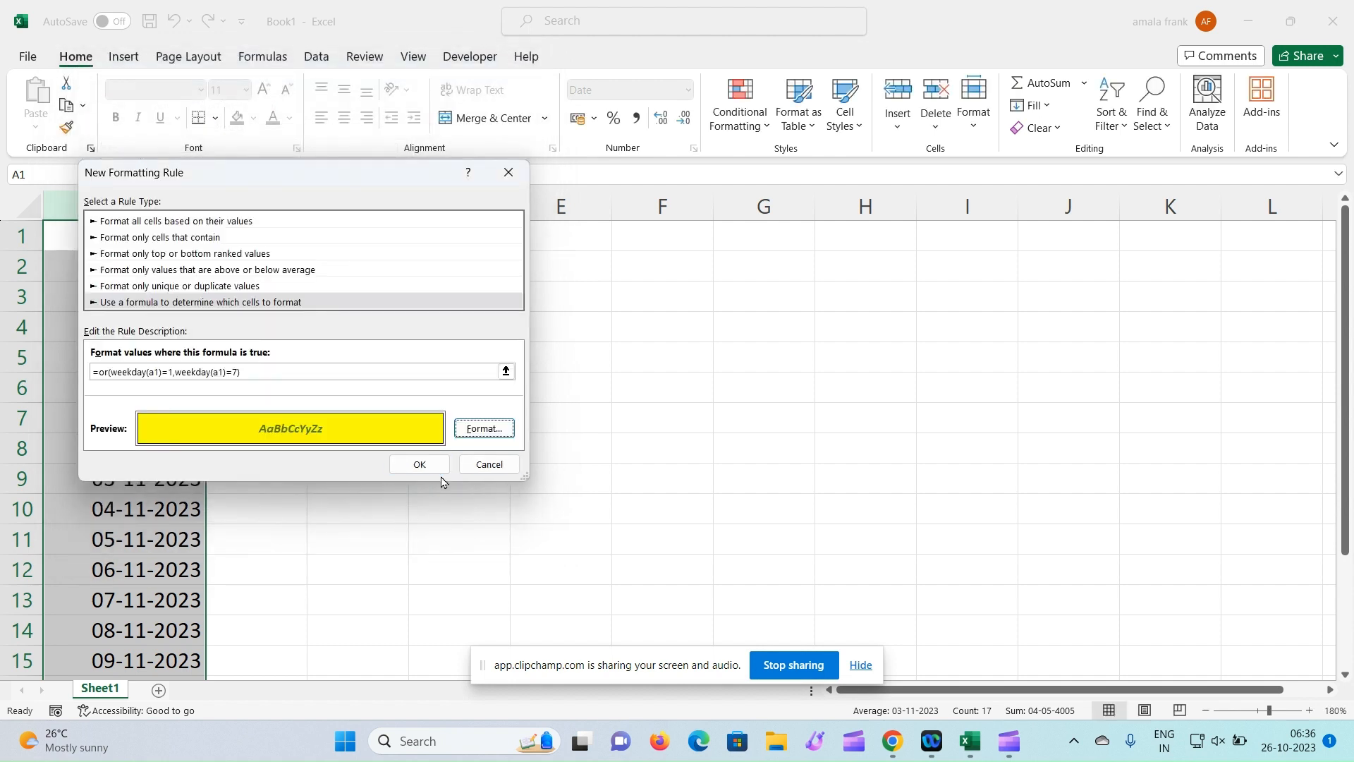
click(421, 465)
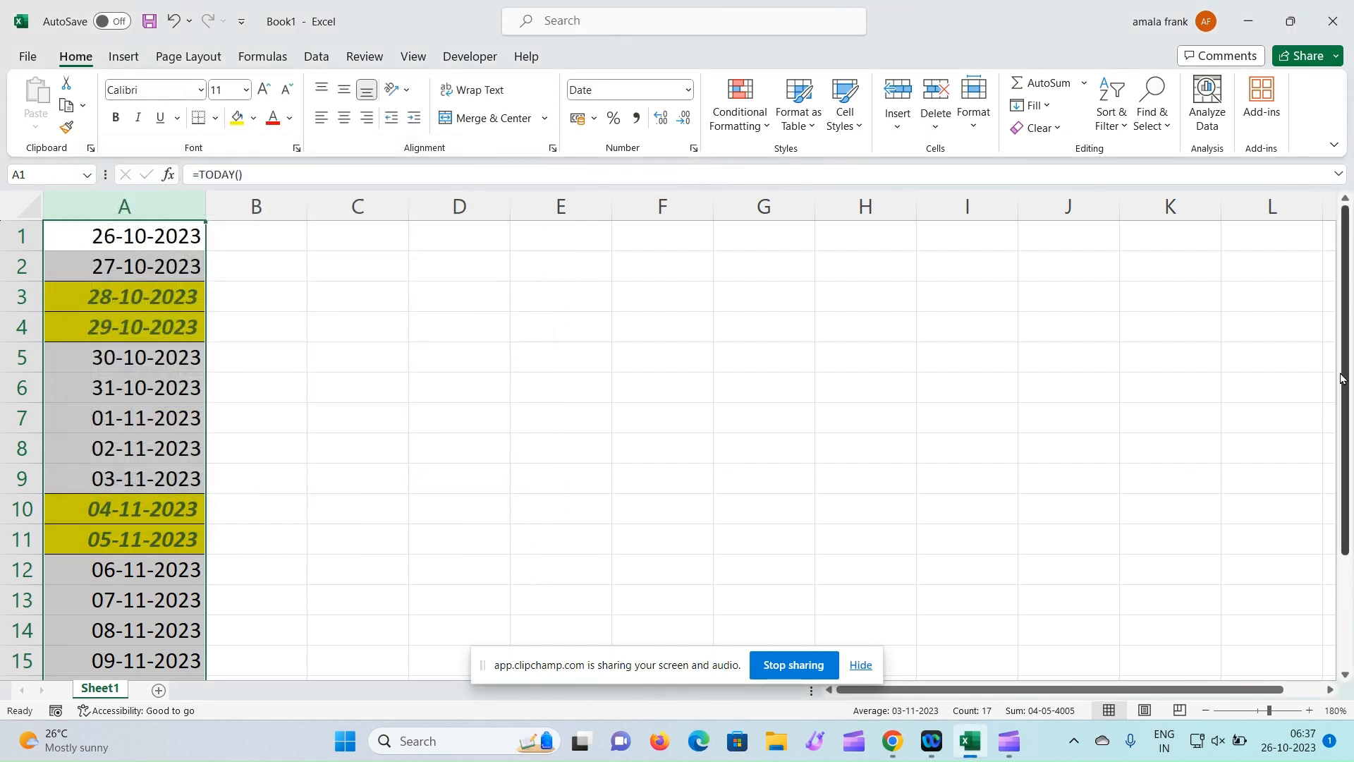
drag(1344, 388, 1347, 473)
click(173, 554)
click(172, 565)
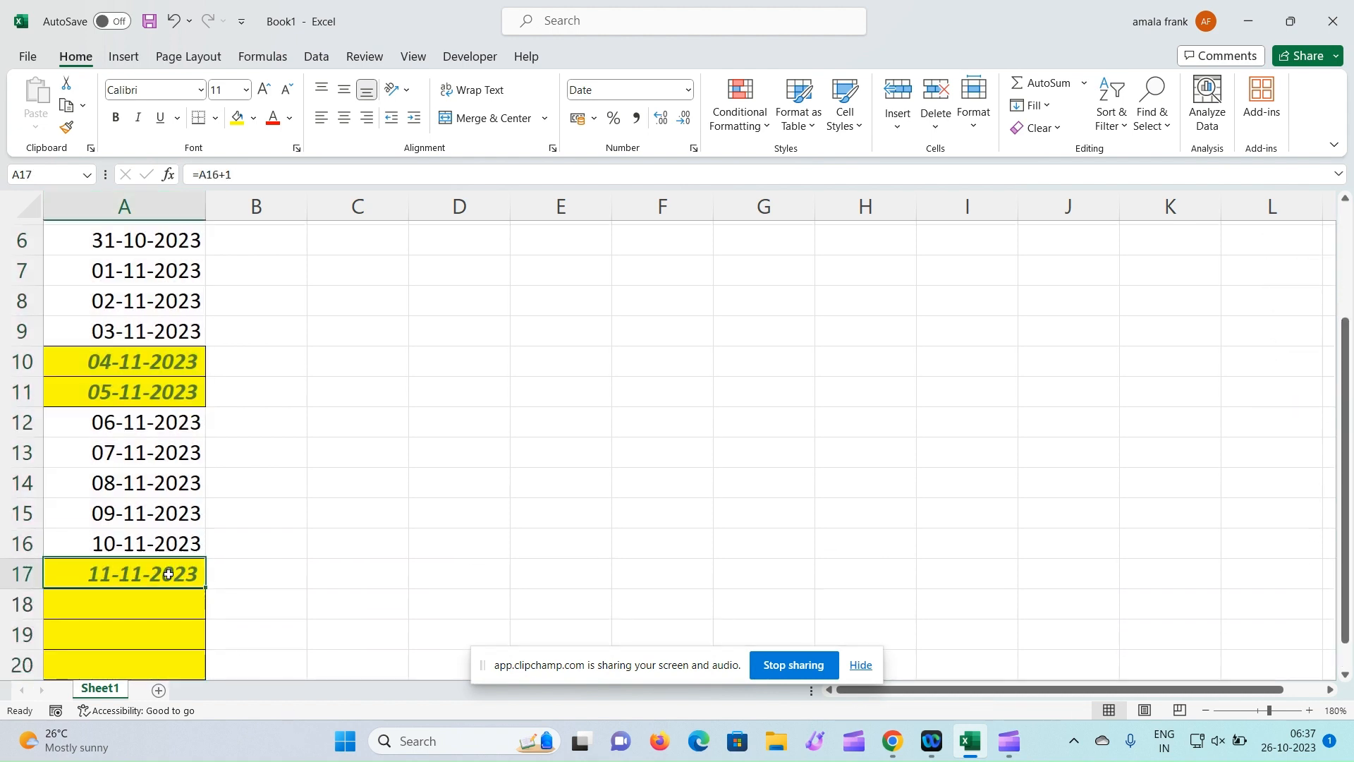
drag(206, 590, 225, 677)
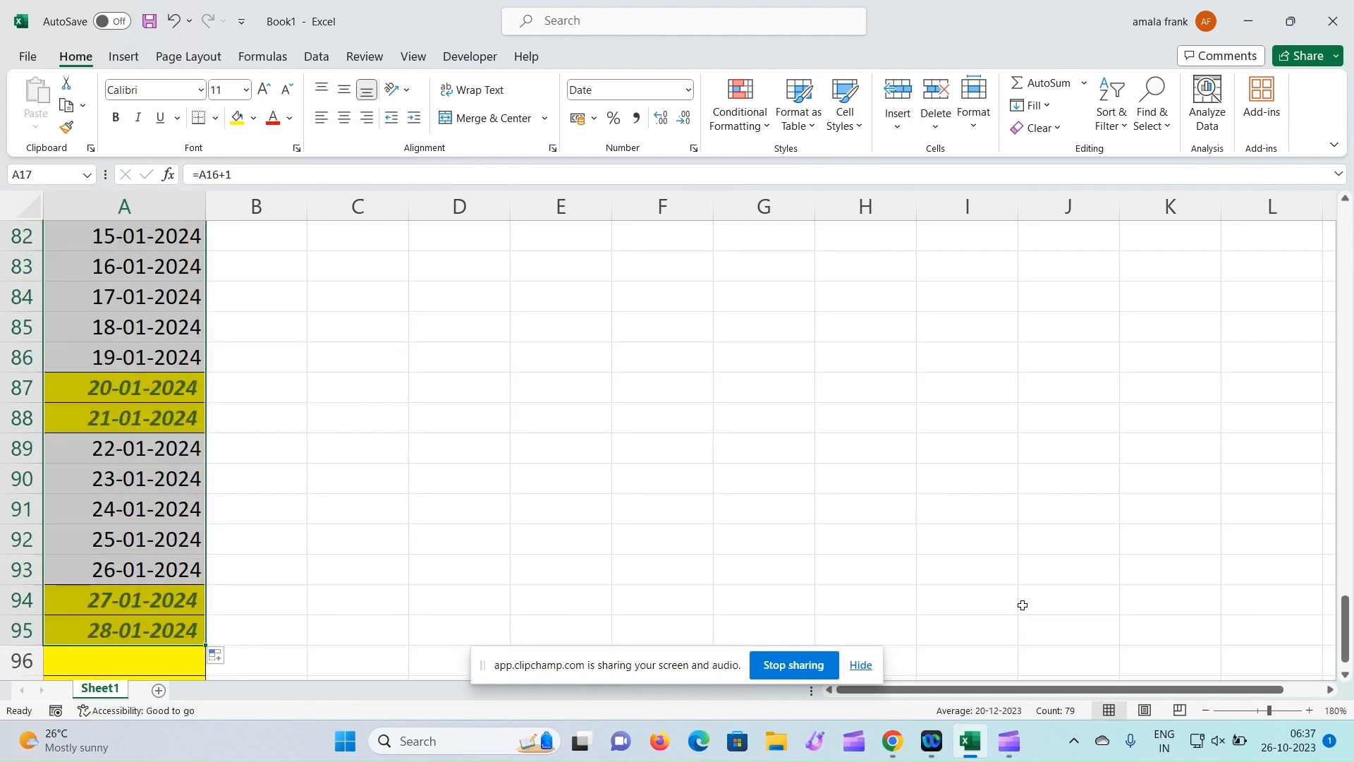
drag(1346, 643, 1333, 235)
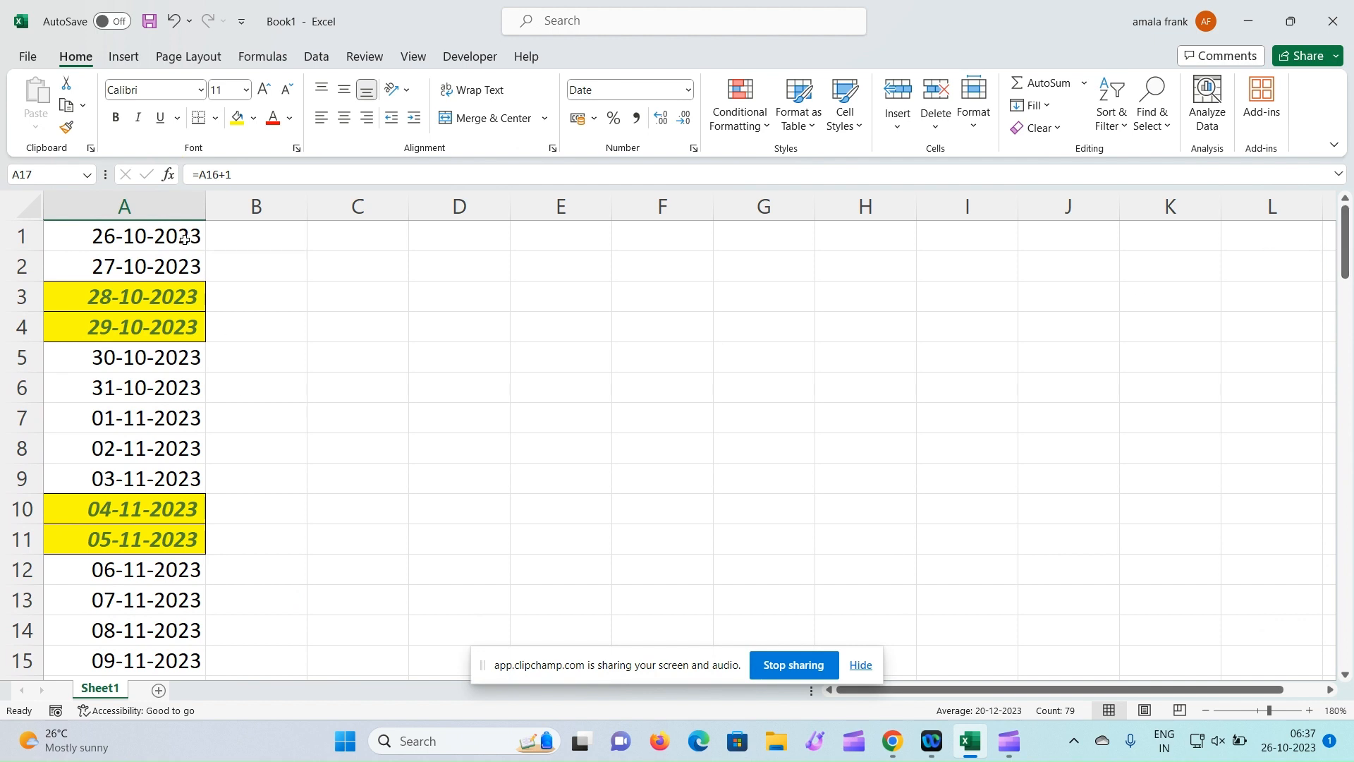
click(163, 197)
click(739, 113)
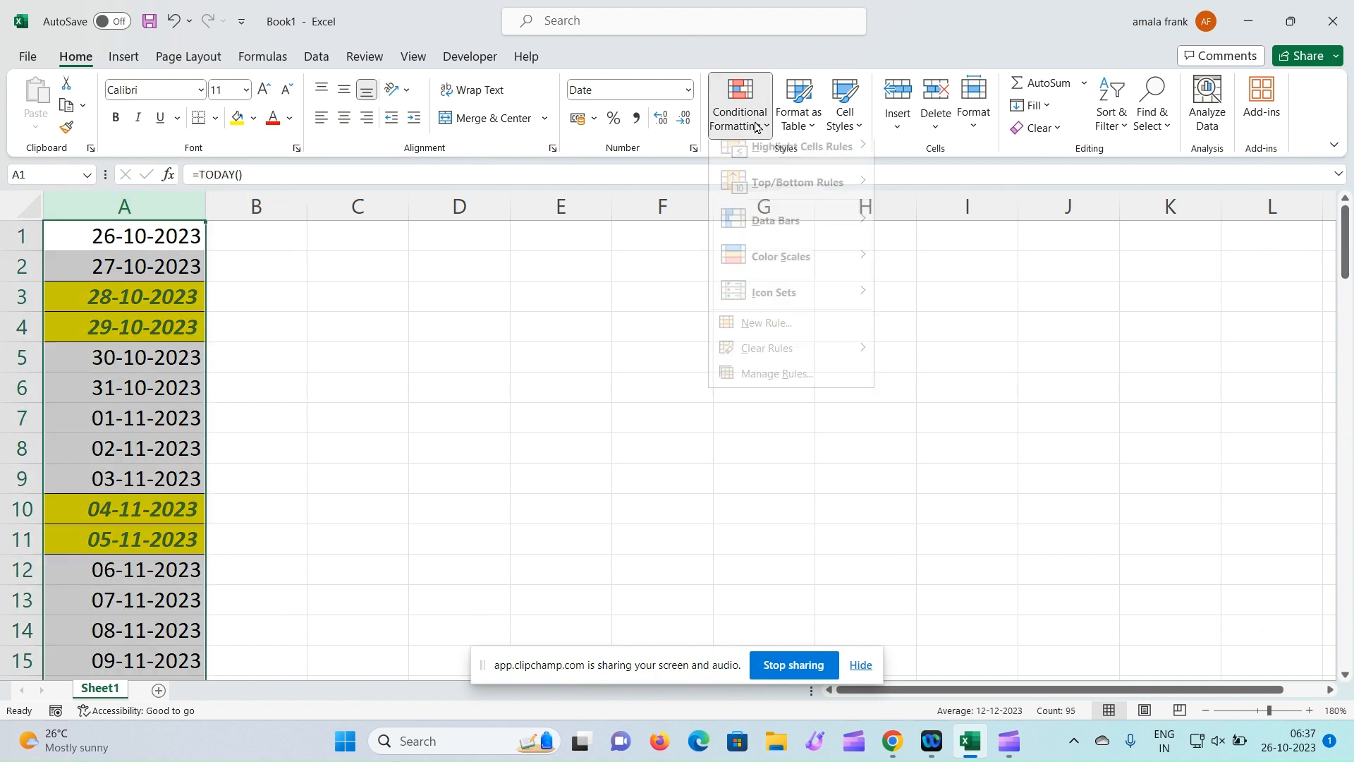
click(781, 397)
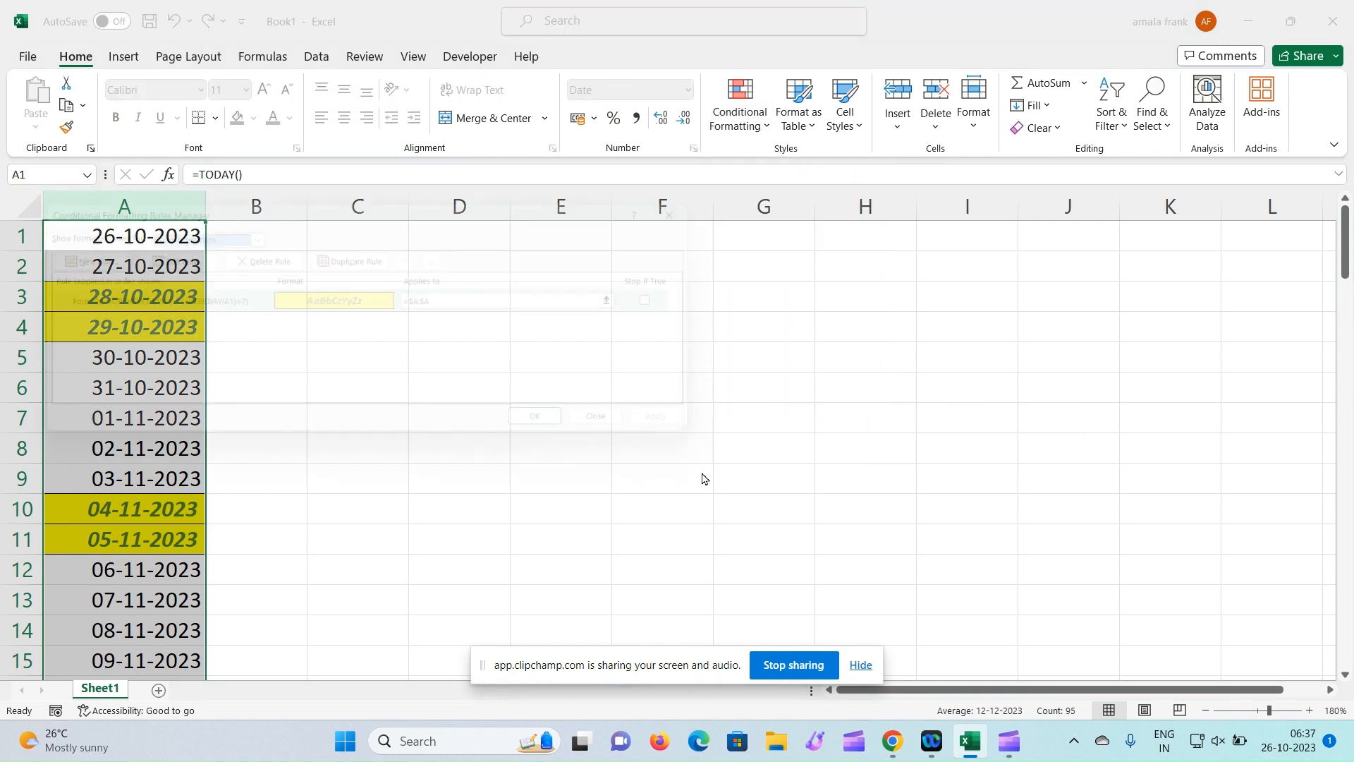
click(158, 308)
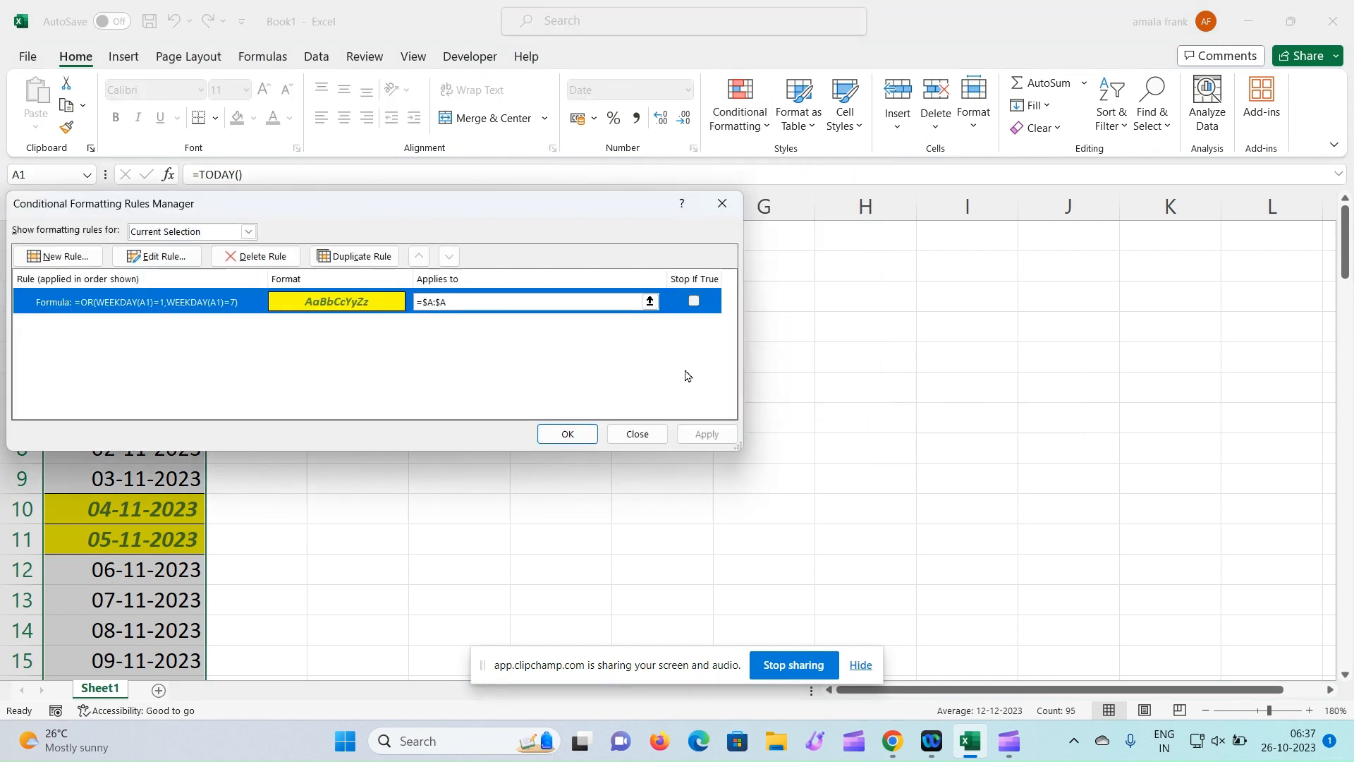
click(159, 257)
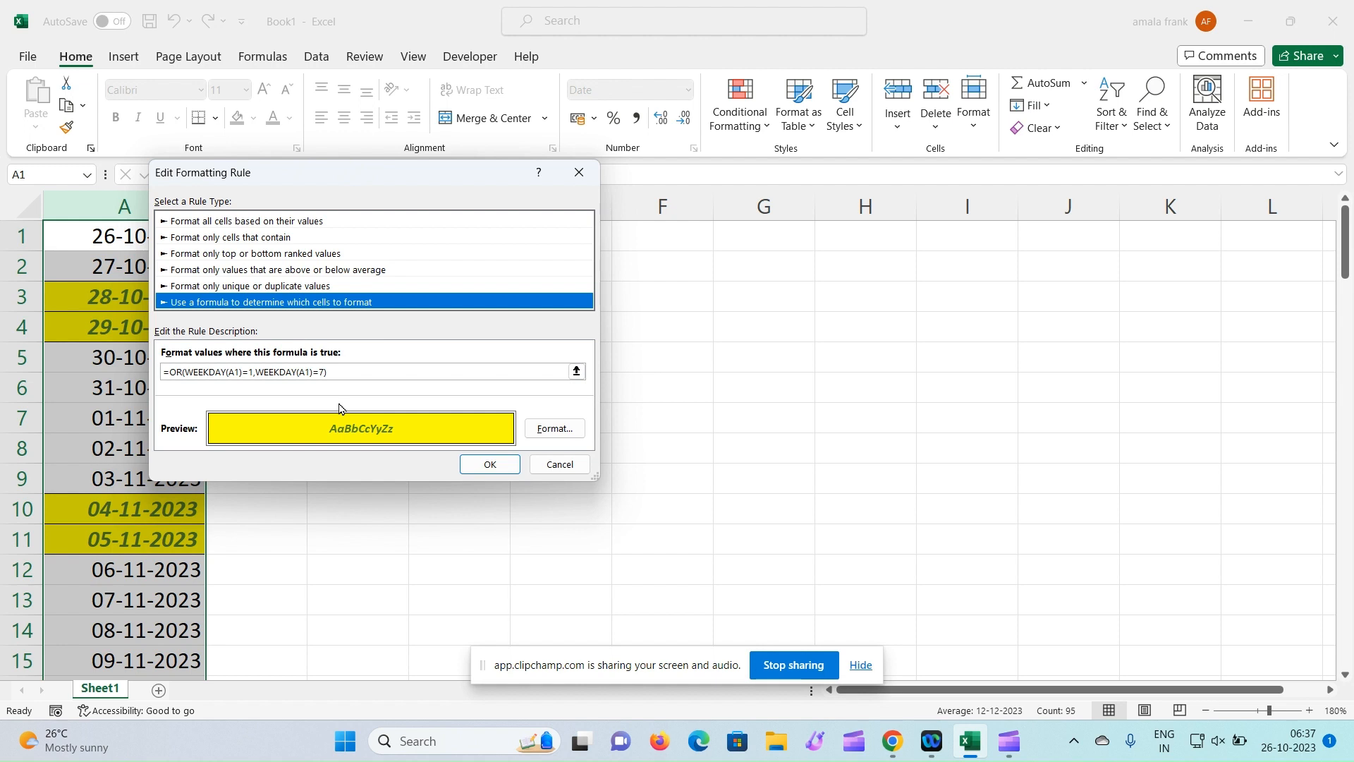
click(582, 173)
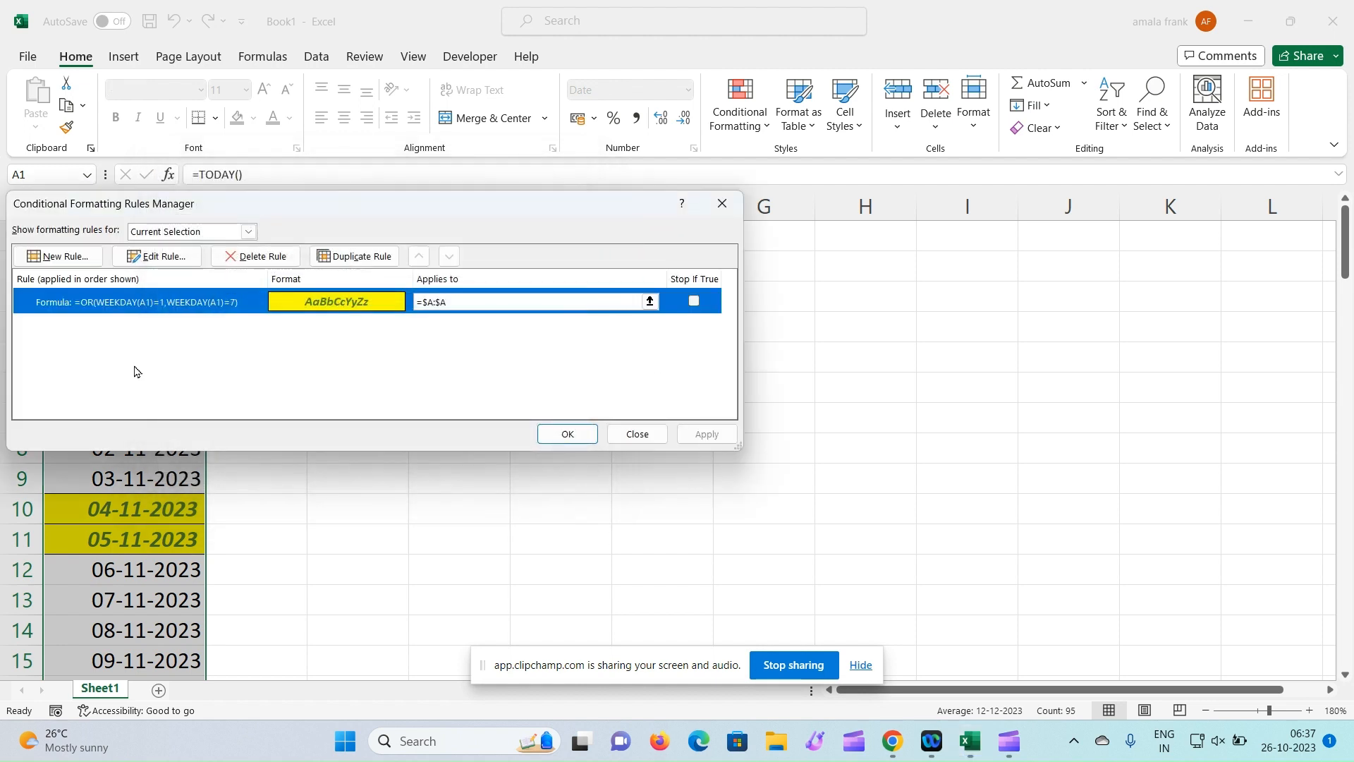
click(645, 437)
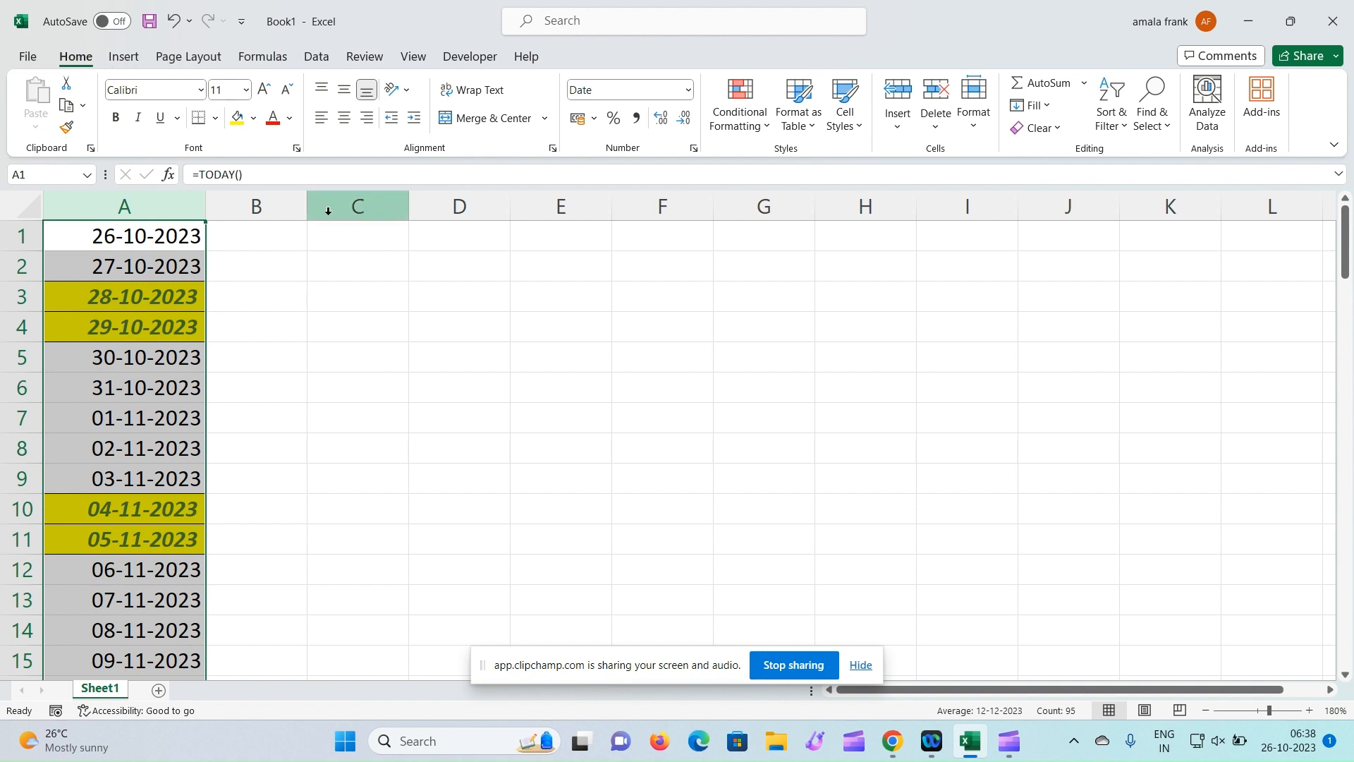
Step: Widen column B, then enter =TODAY() in B1 and 15-08-1947 in B2
drag(382, 192, 386, 194)
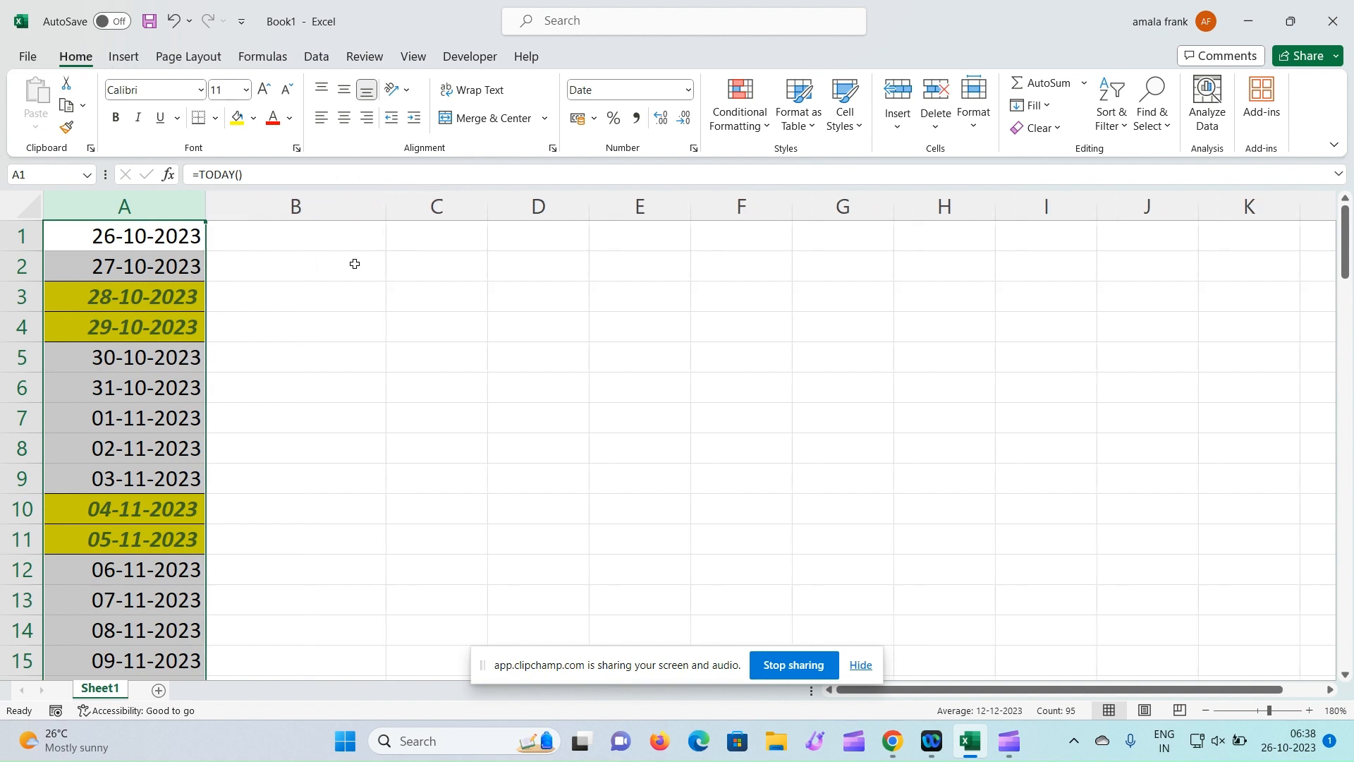
click(363, 245)
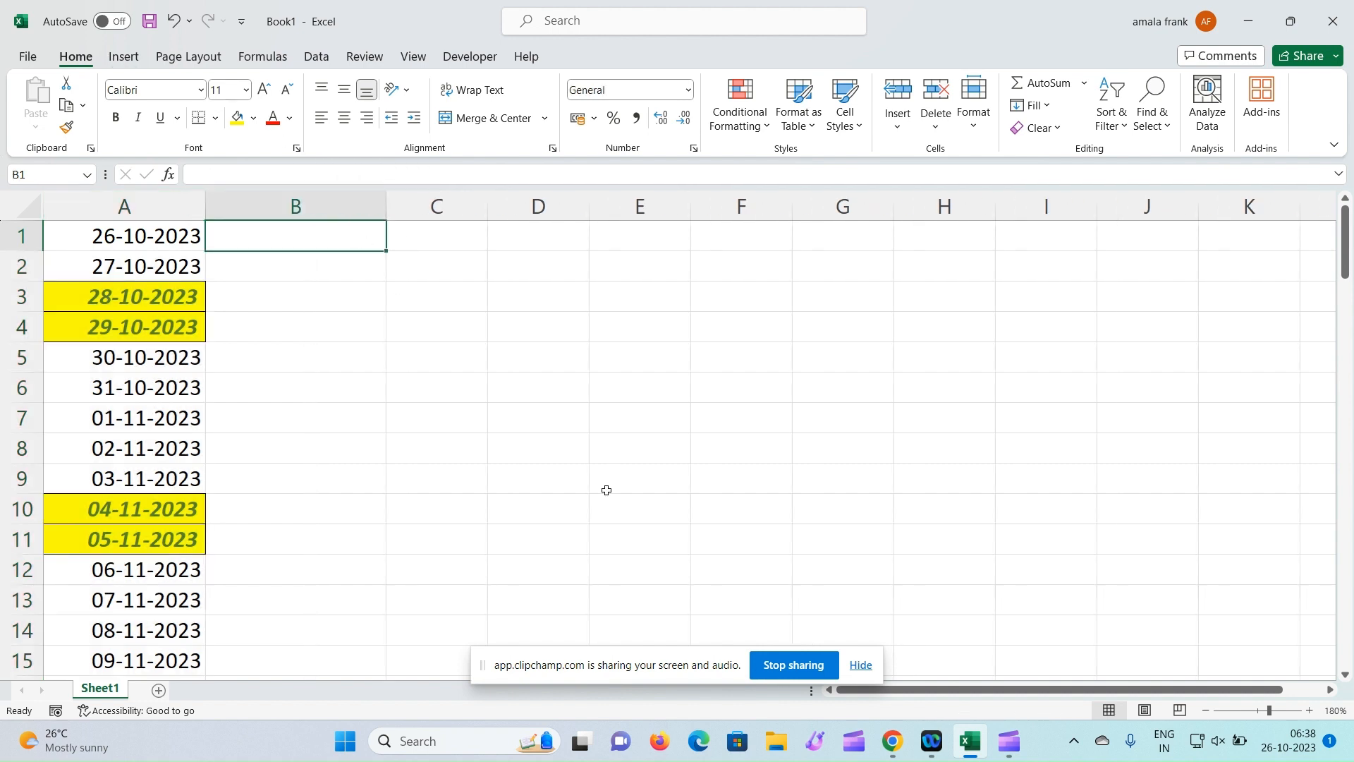
text(=)
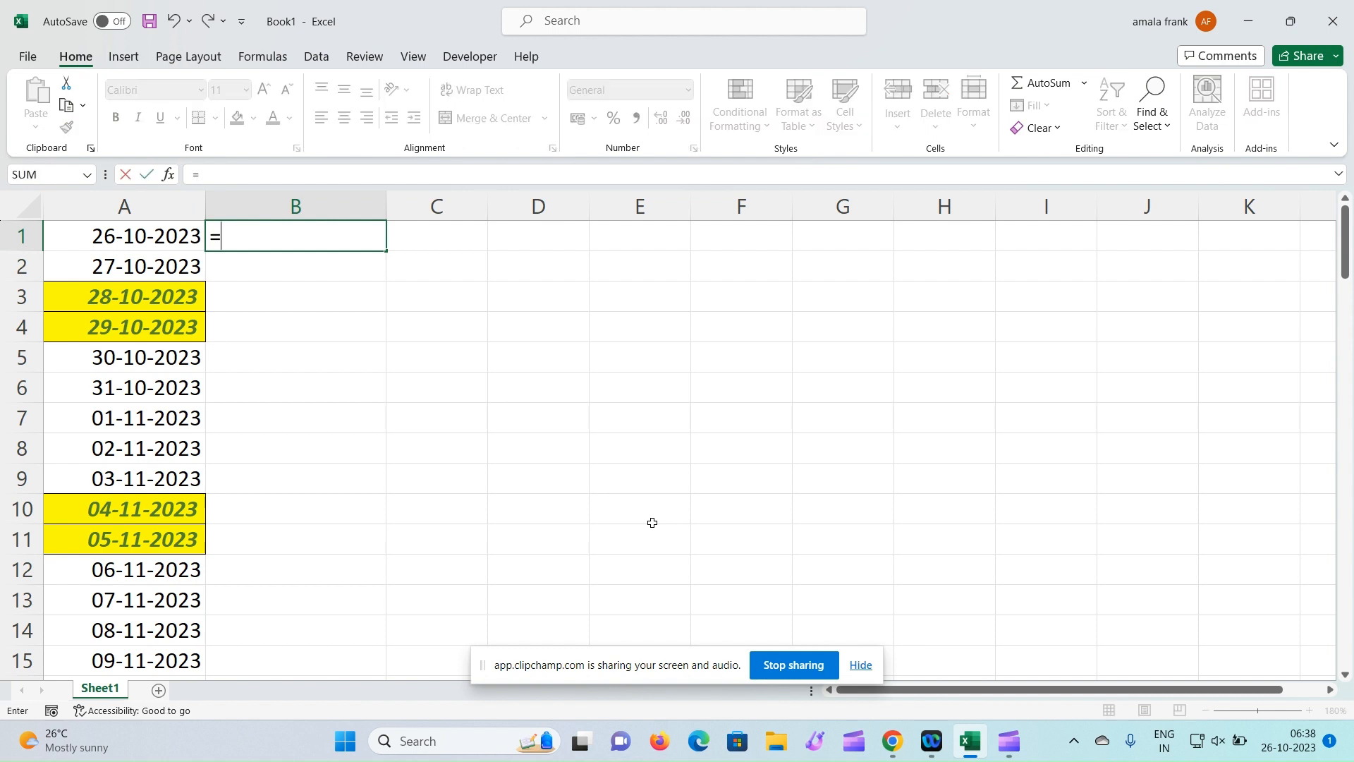
text(today)
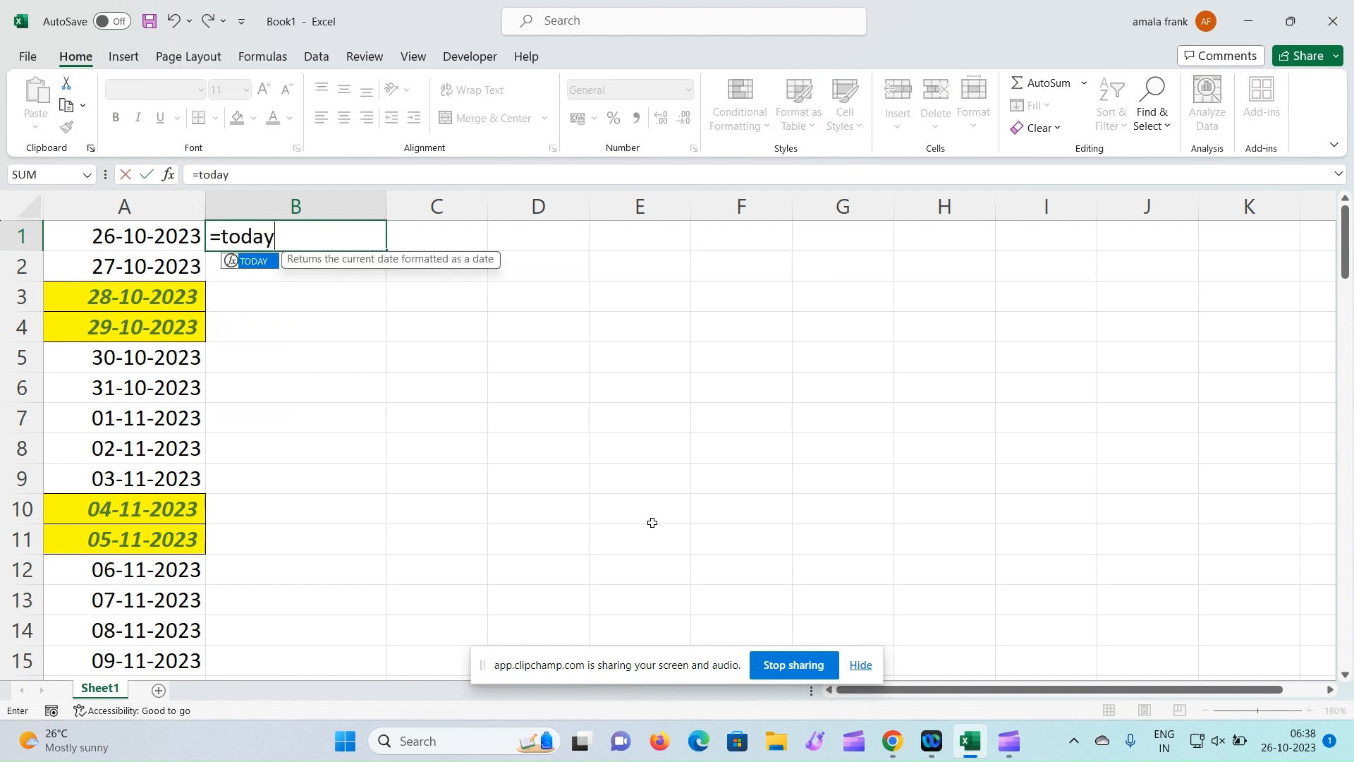
text(())
key(Return)
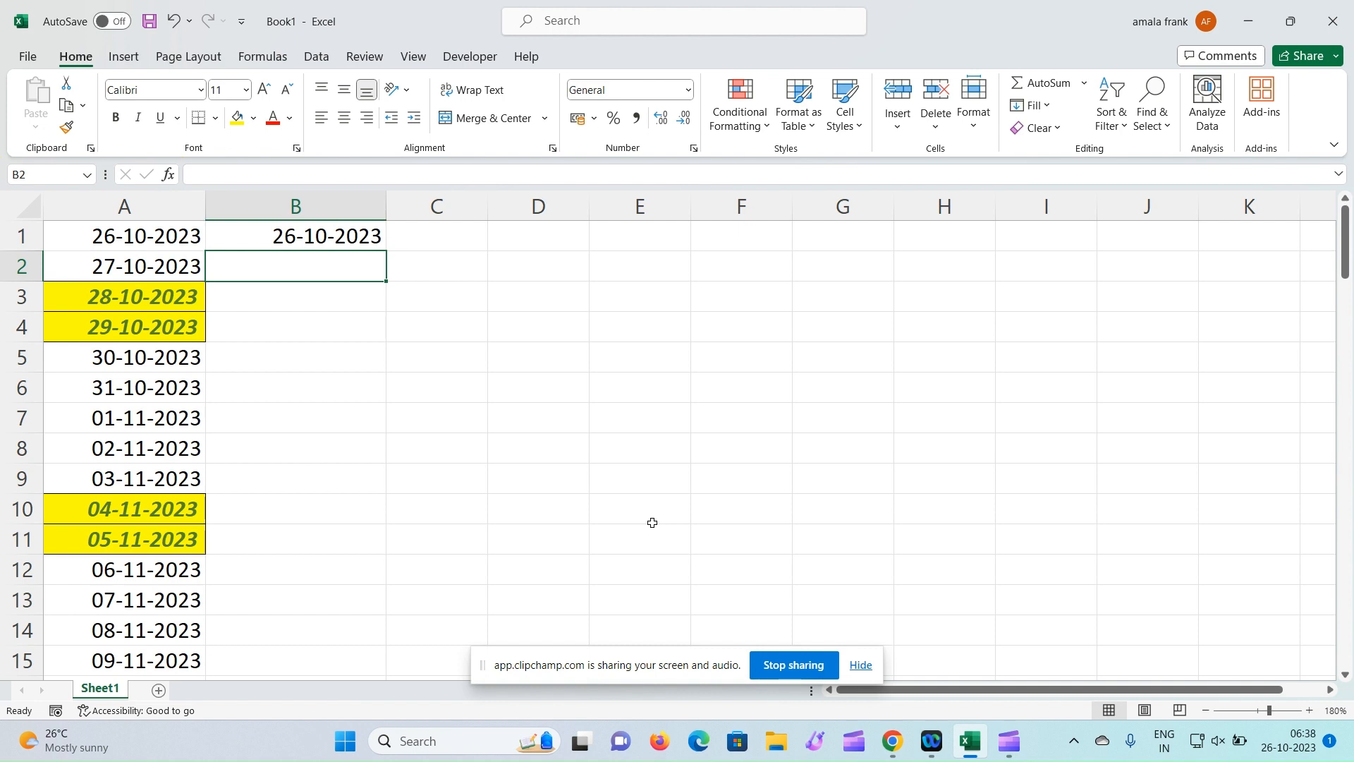
text(15-)
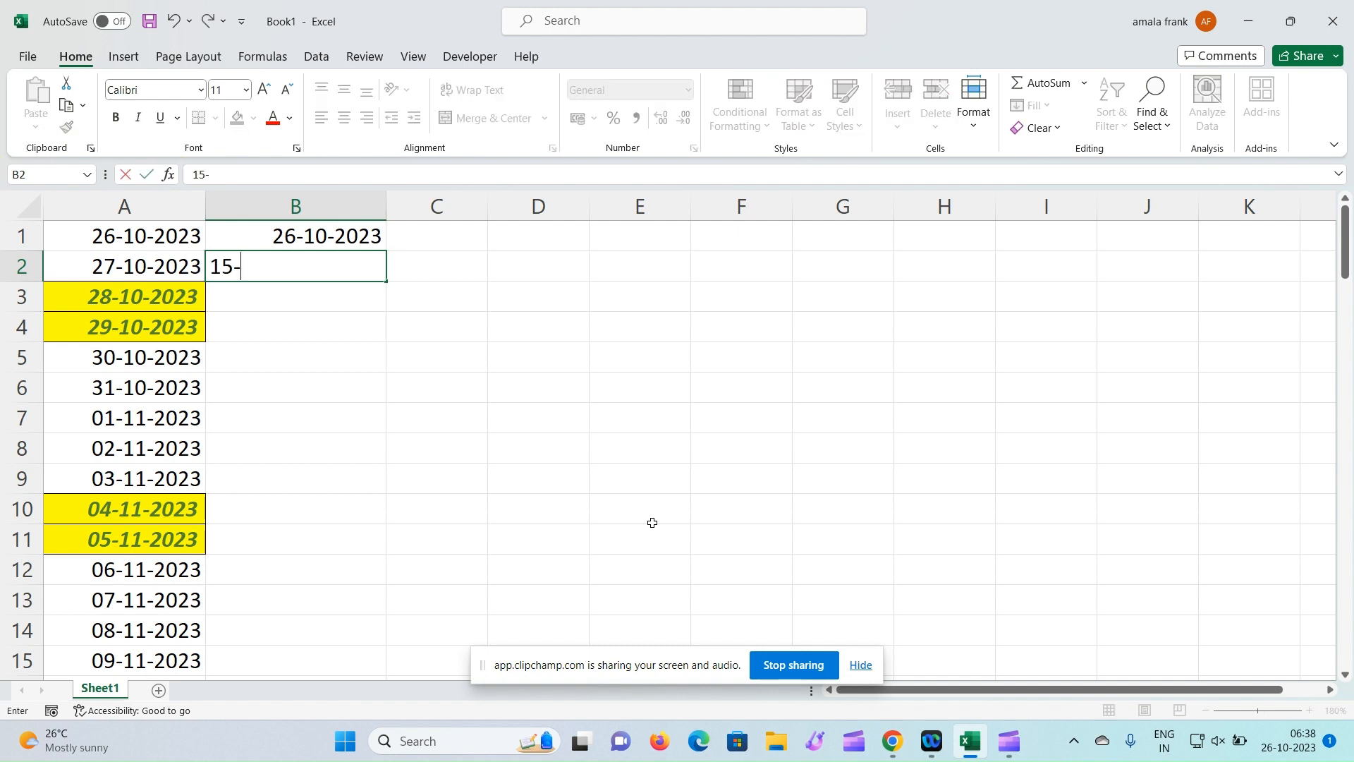
text(08-1947)
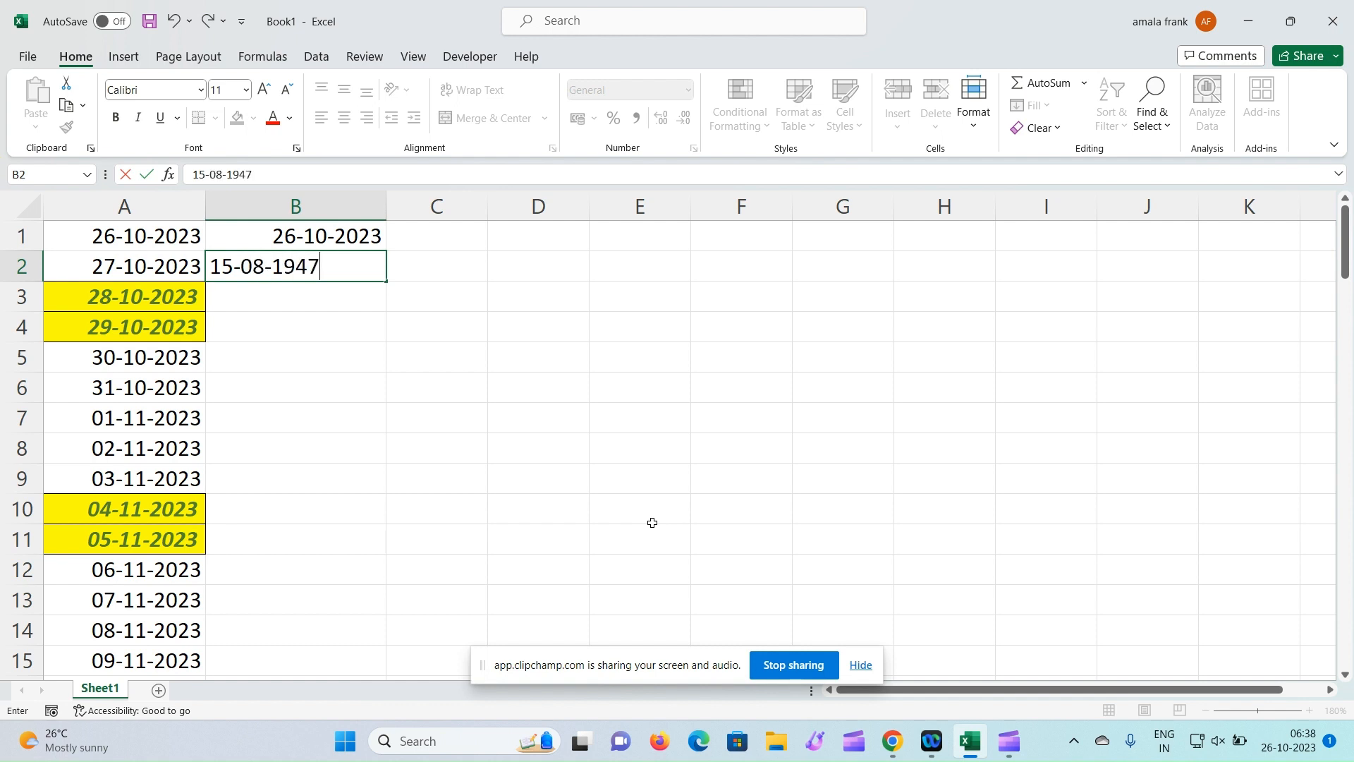
key(Return)
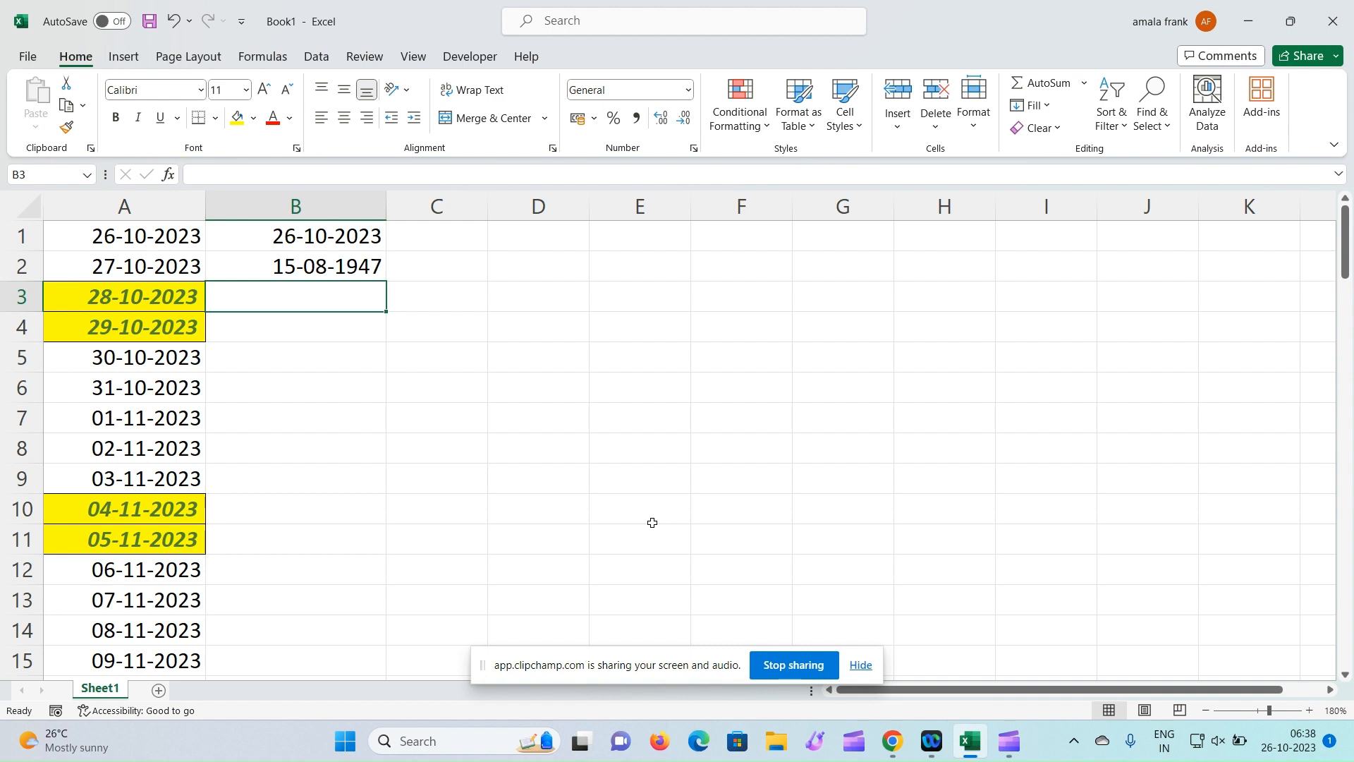
text(=)
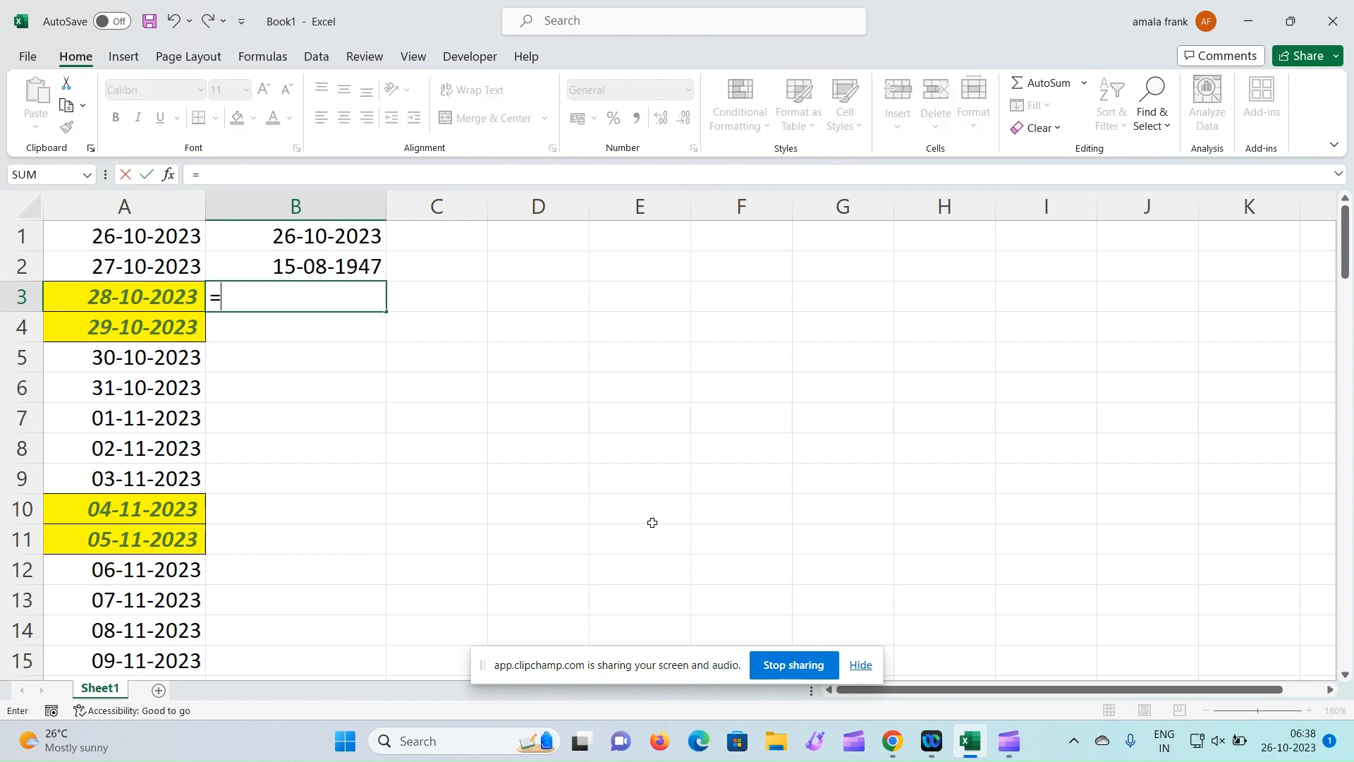
Step: Enter the date difference formula =B2-B1 in B3
click(342, 266)
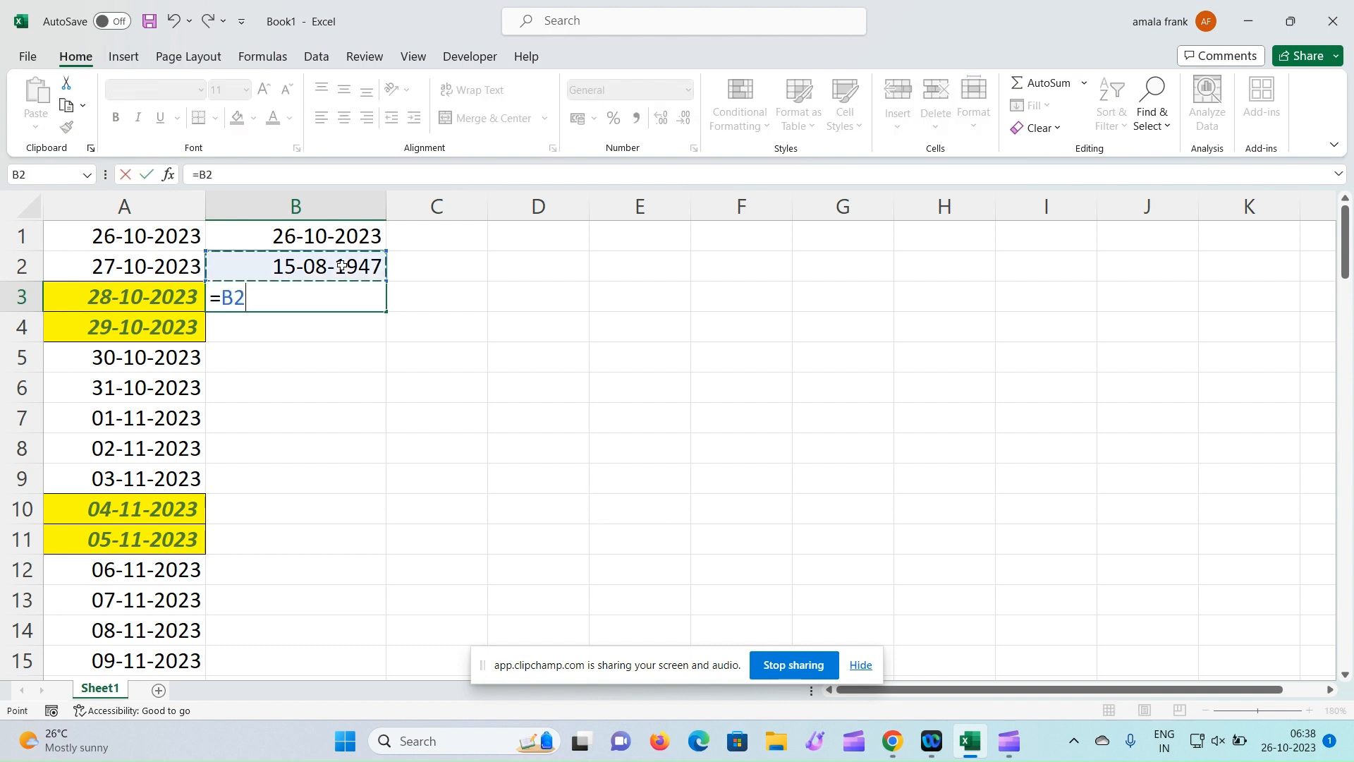
text(-)
click(355, 239)
key(Return)
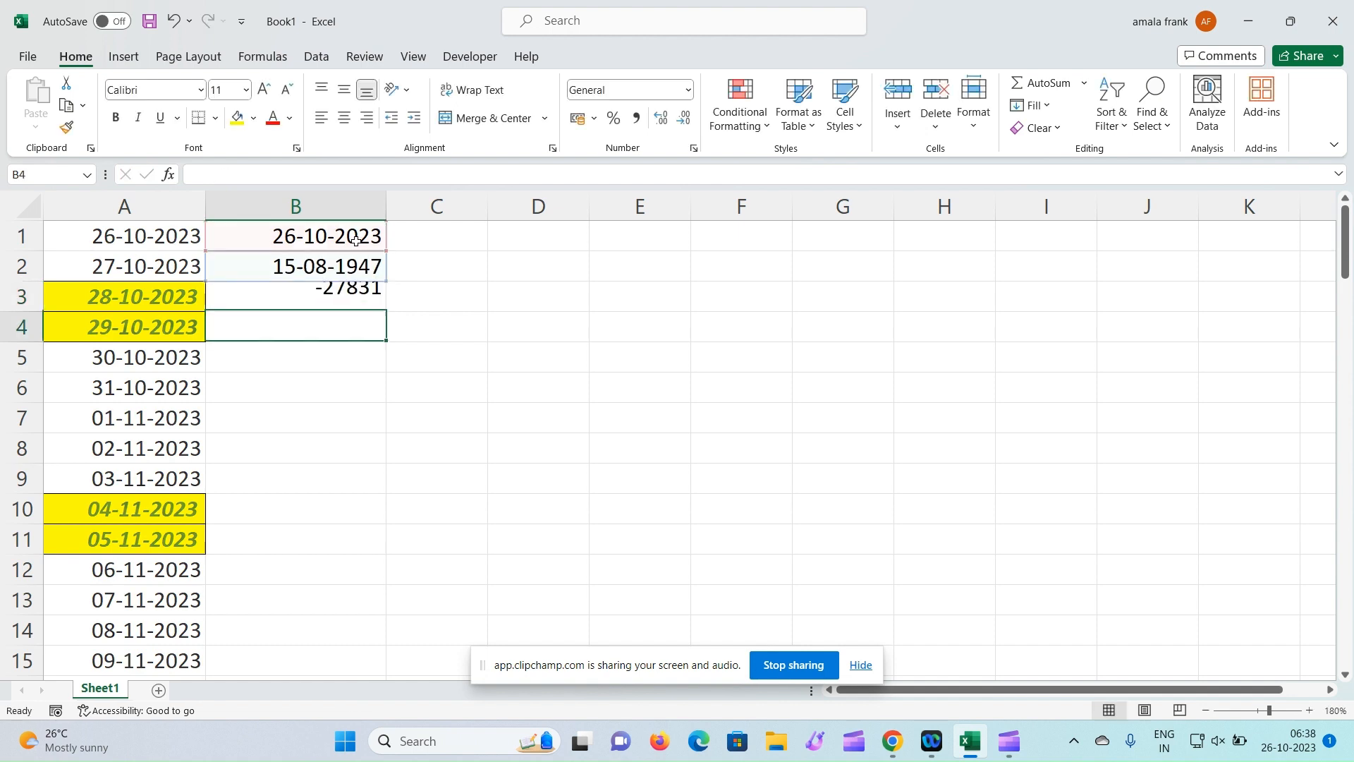
click(354, 300)
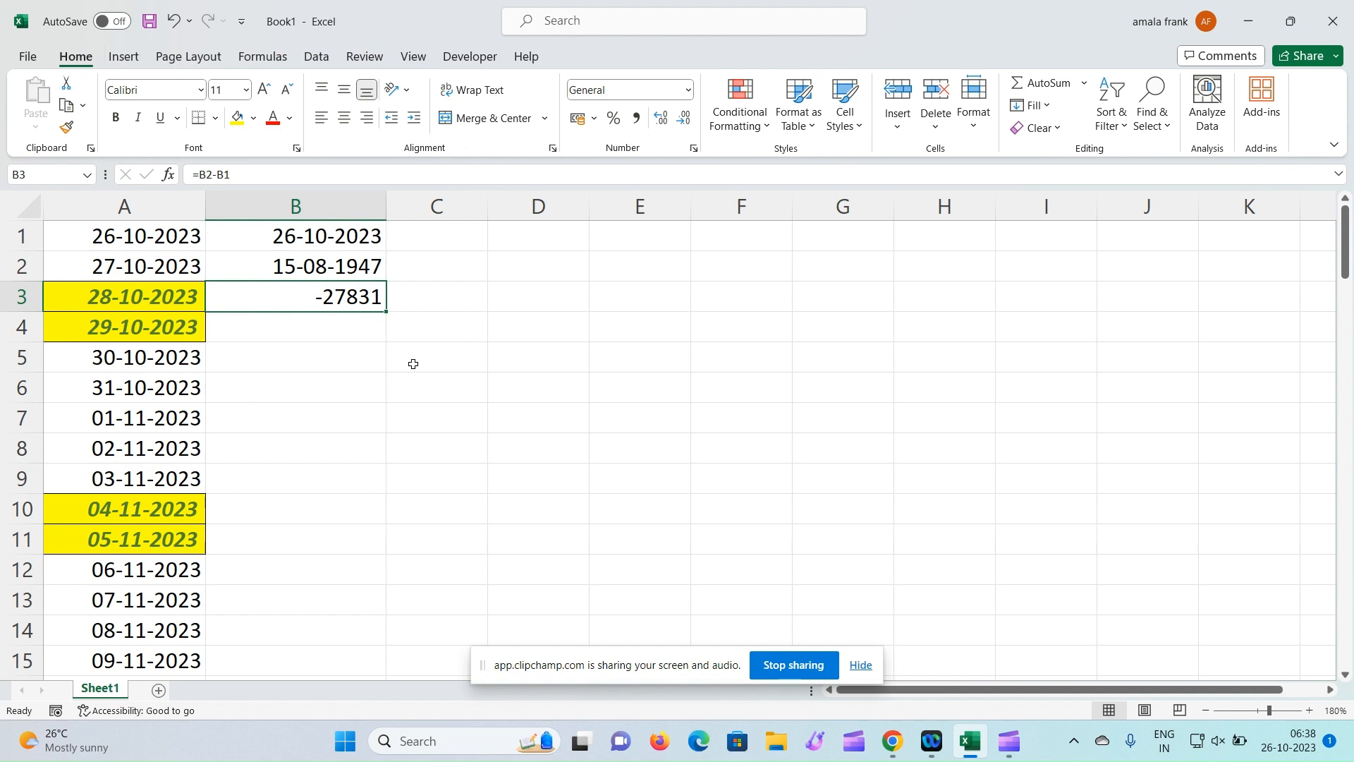
Step: Change B3 to =(B2-B1)/365, giving -76.24931507 years
click(199, 174)
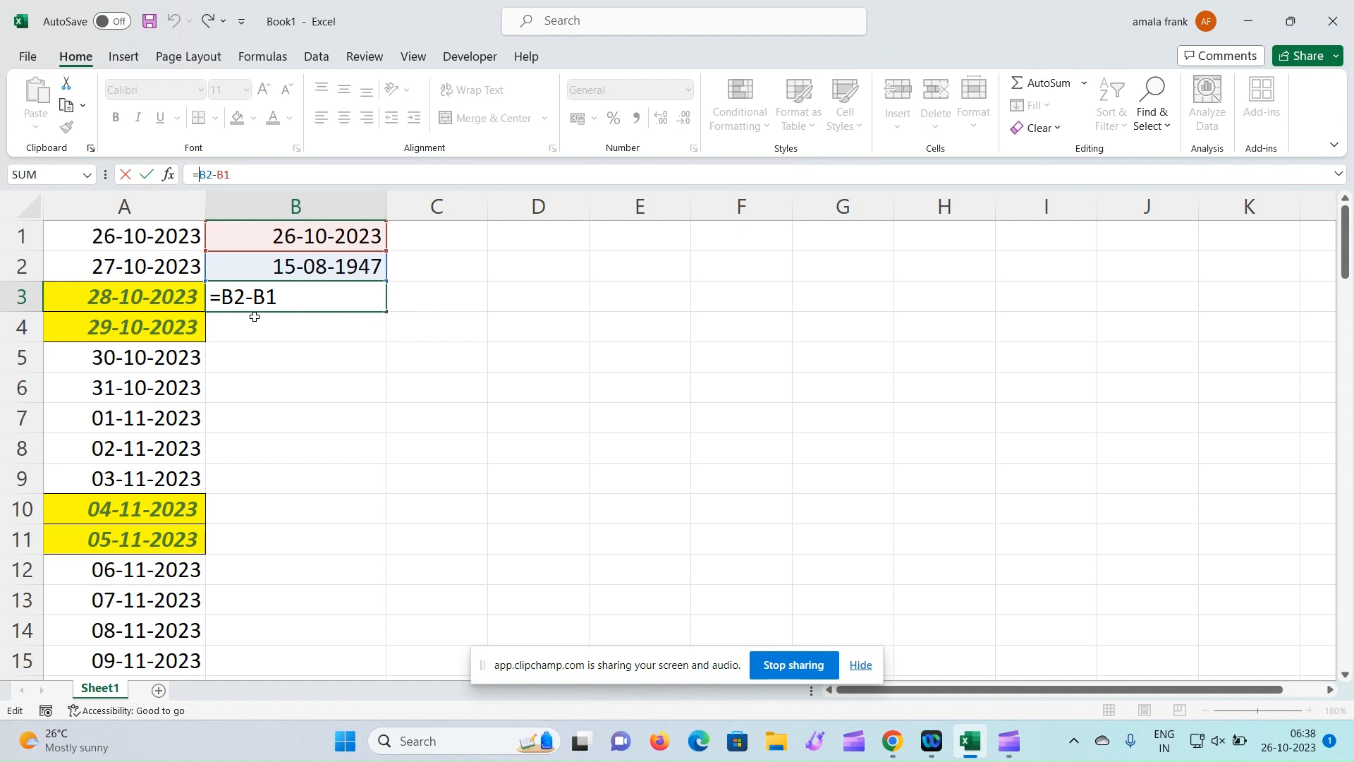
text((B2-B1)
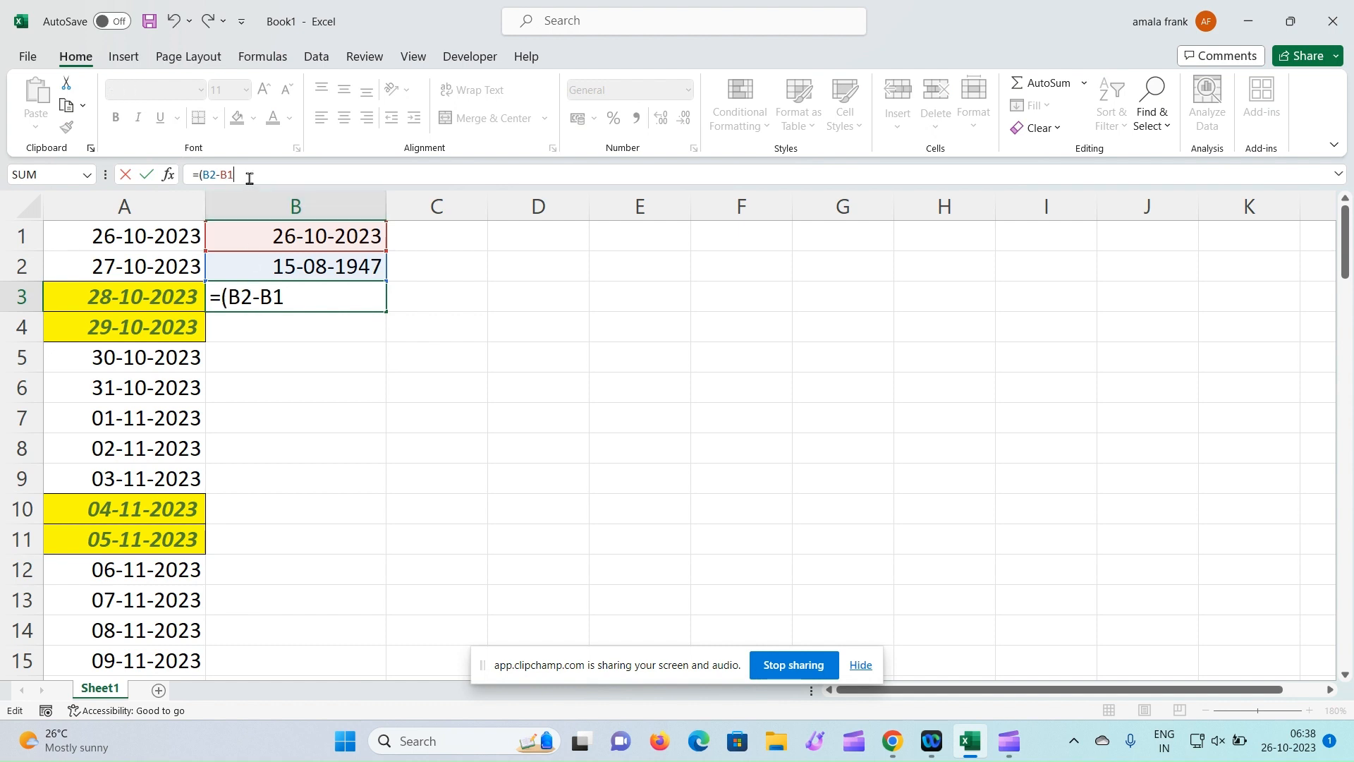
text()/365)
key(Return)
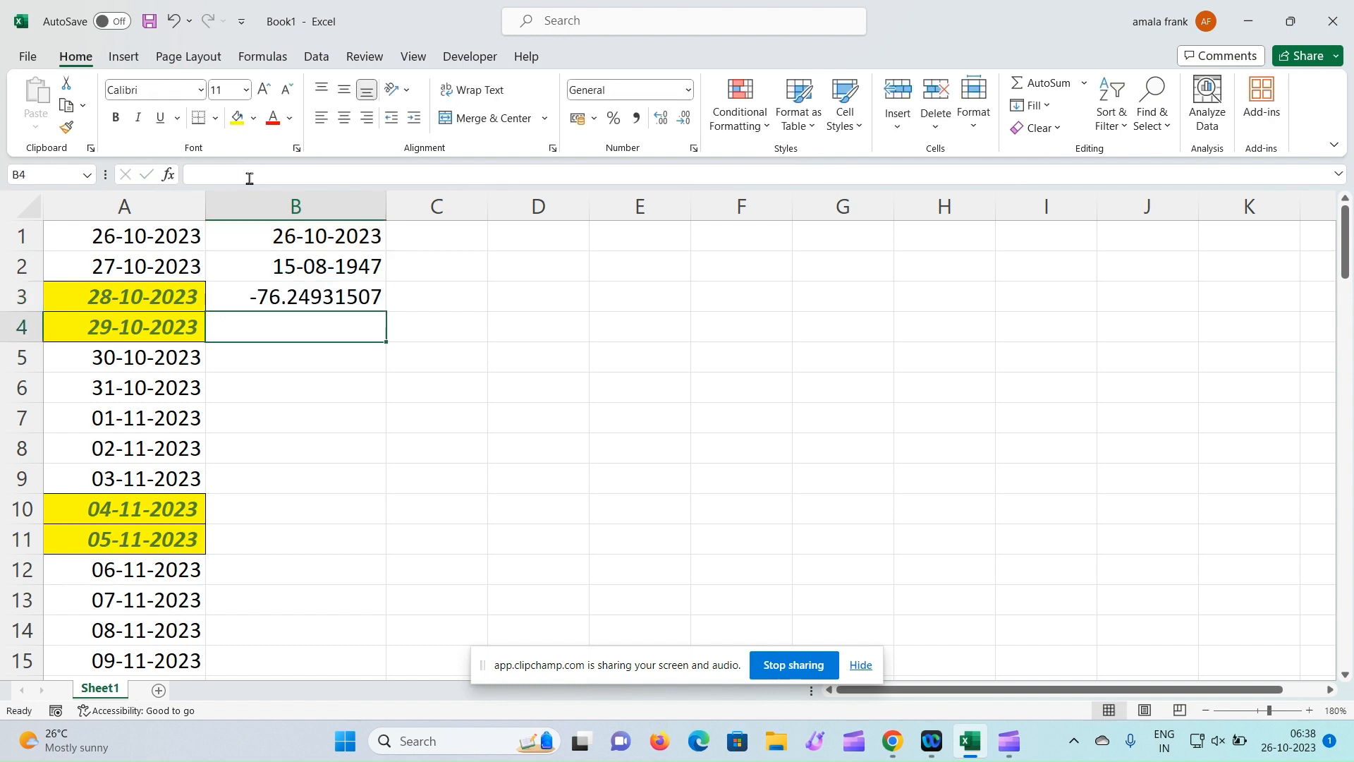
click(342, 307)
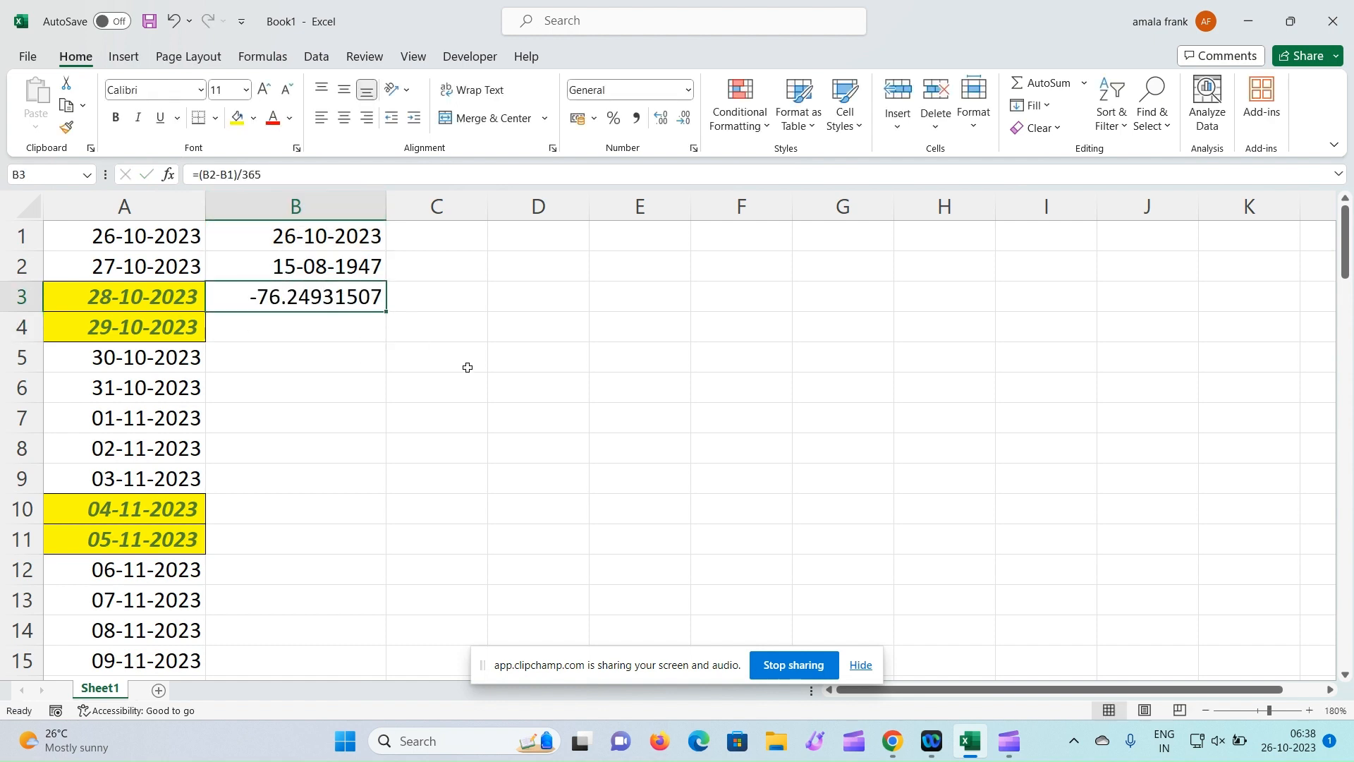